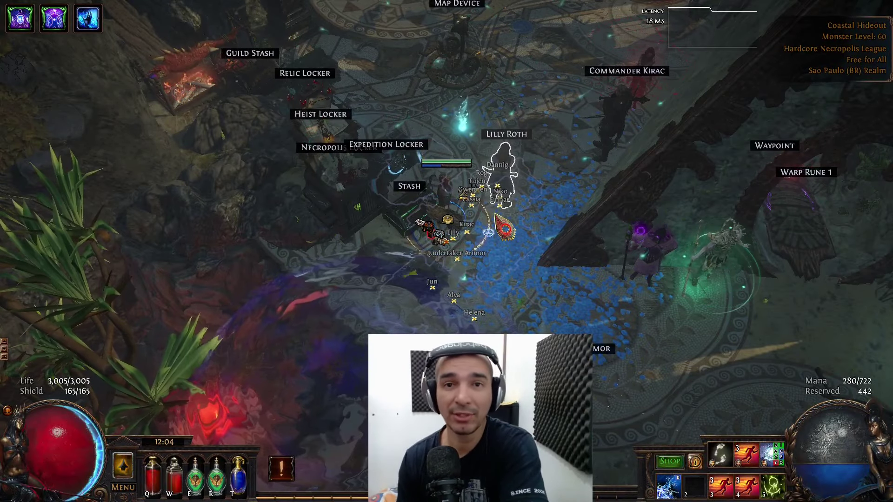
key("5")
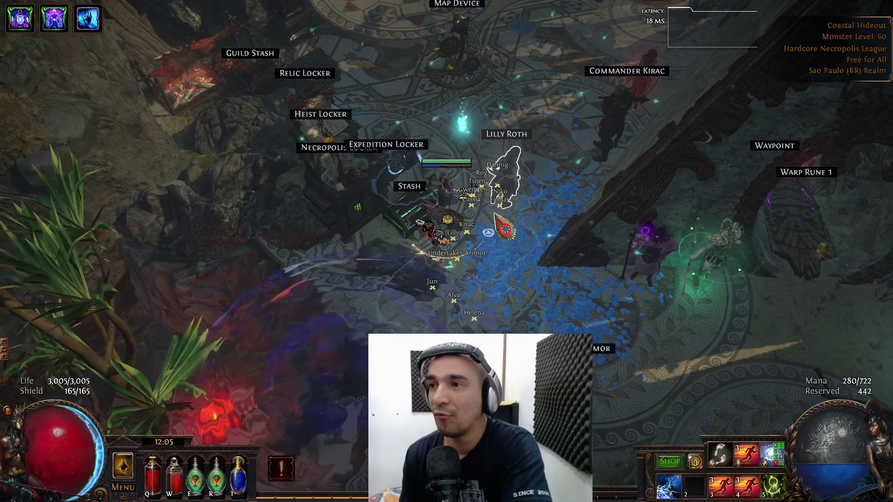
key("5")
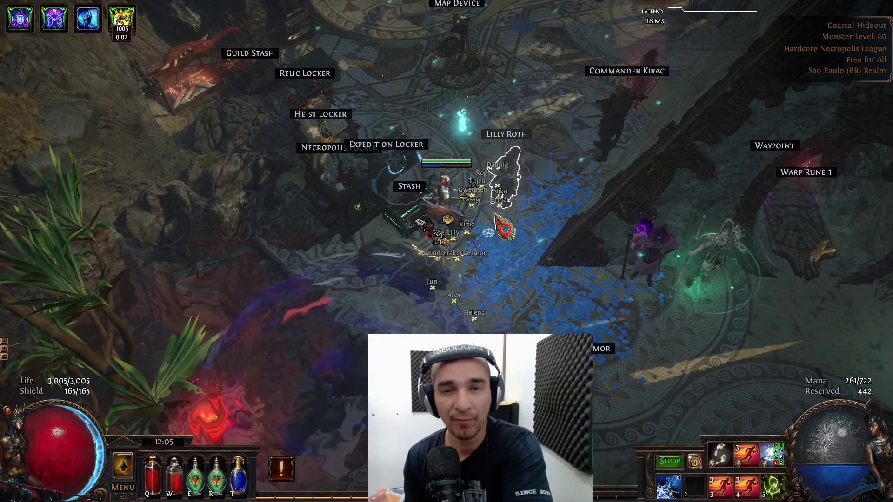
left_click(410, 186)
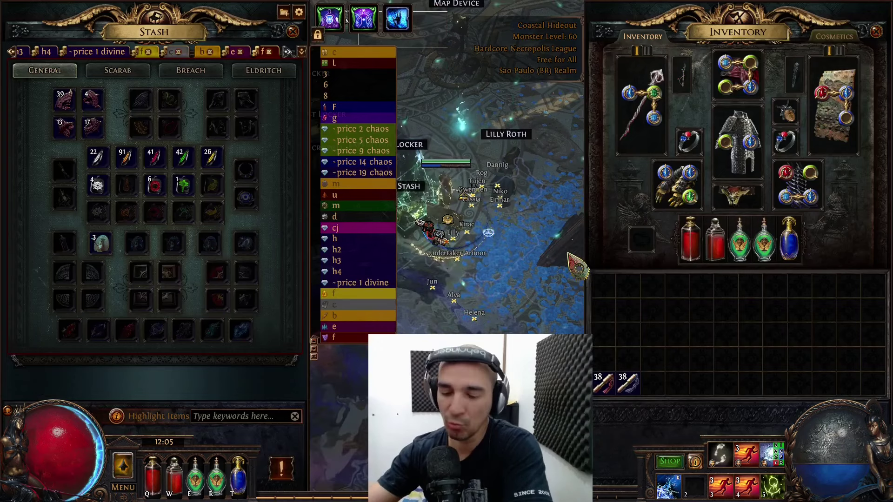
Step: Open the passive skill tree and examine the socketed jewel and the large red radius around it
key("p")
scroll(472, 298, "up", 3)
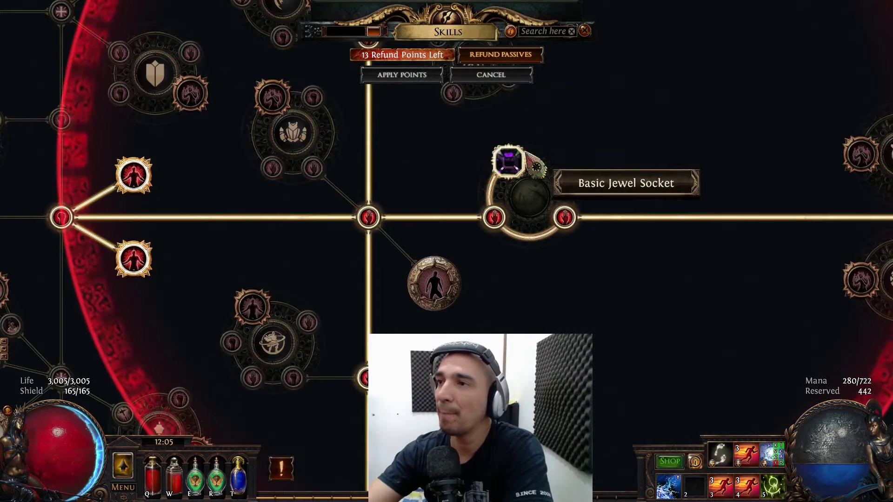
scroll(511, 167, "down", 3)
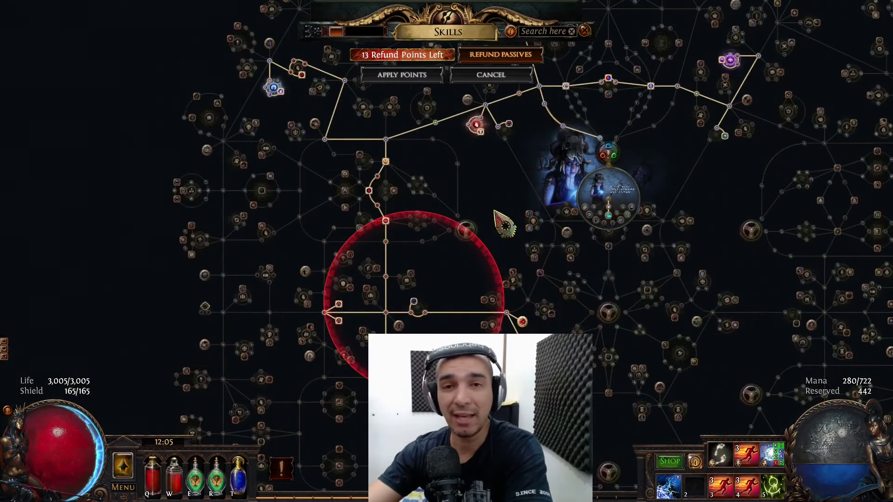
left_click_drag(500, 211, 444, 263)
key("p")
left_click(410, 186)
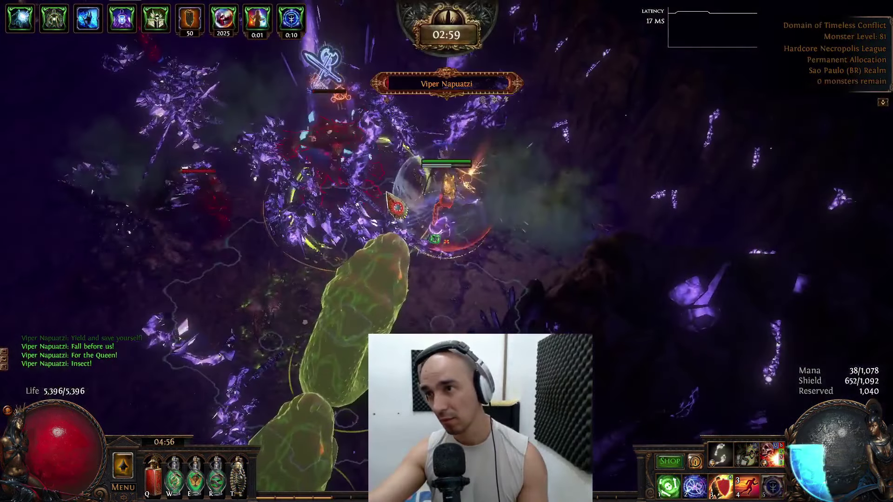
mouse_move(316, 93)
left_mouse_down()
mouse_move(279, 200)
mouse_move(385, 259)
mouse_move(478, 224)
mouse_move(638, 223)
mouse_move(687, 199)
mouse_move(763, 56)
mouse_move(701, 79)
mouse_move(632, 56)
left_mouse_up()
mouse_move(535, 268)
left_mouse_down()
mouse_move(375, 263)
mouse_move(467, 277)
mouse_move(345, 353)
mouse_move(454, 270)
mouse_move(497, 295)
mouse_move(470, 272)
mouse_move(483, 275)
left_mouse_up()
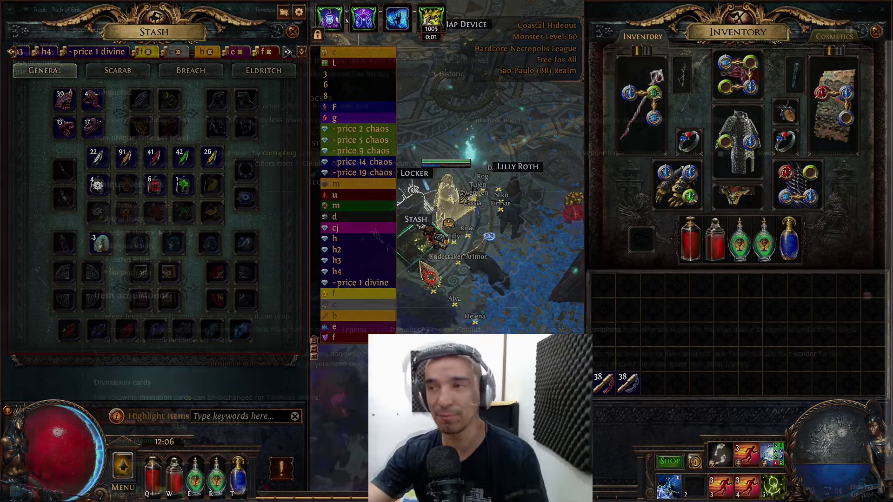
Step: Switch to the browser's Timeless Jewel wiki page, preview Elegant Hubris and open the Lethal Pride page in a new tab
key("alt+Tab")
mouse_move(139, 233)
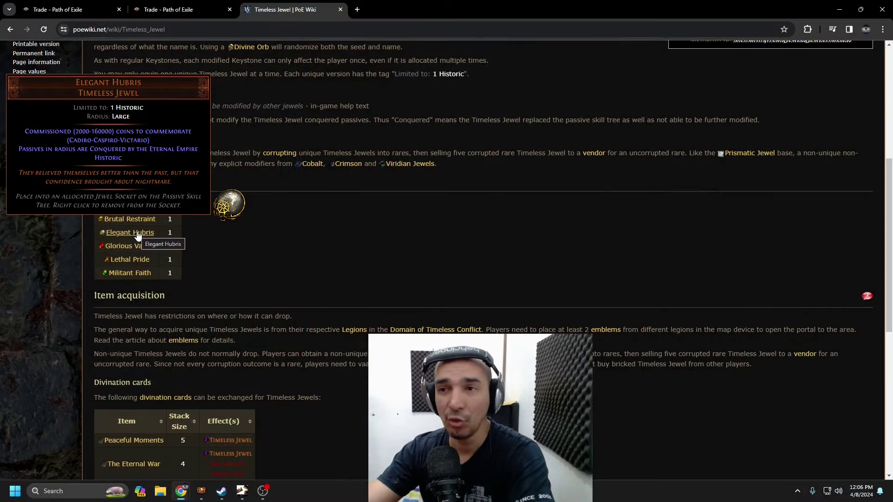
middle_click(130, 259)
scroll(130, 279, "up", 1)
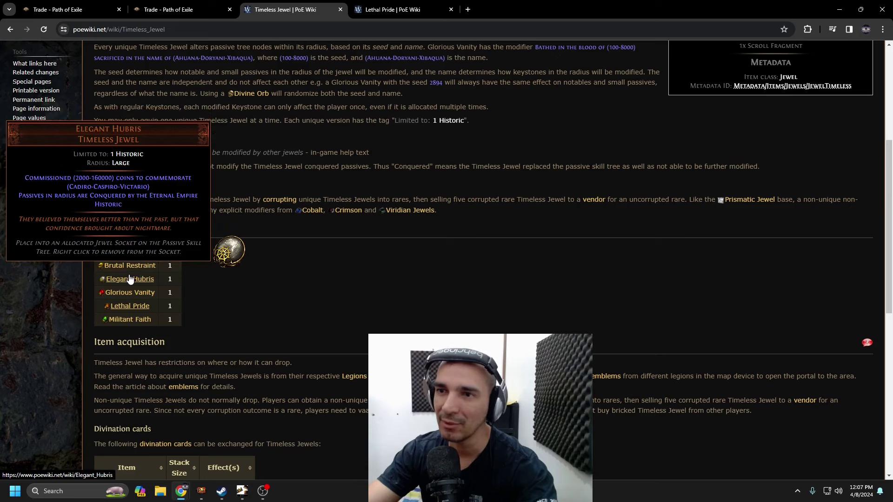
mouse_move(138, 296)
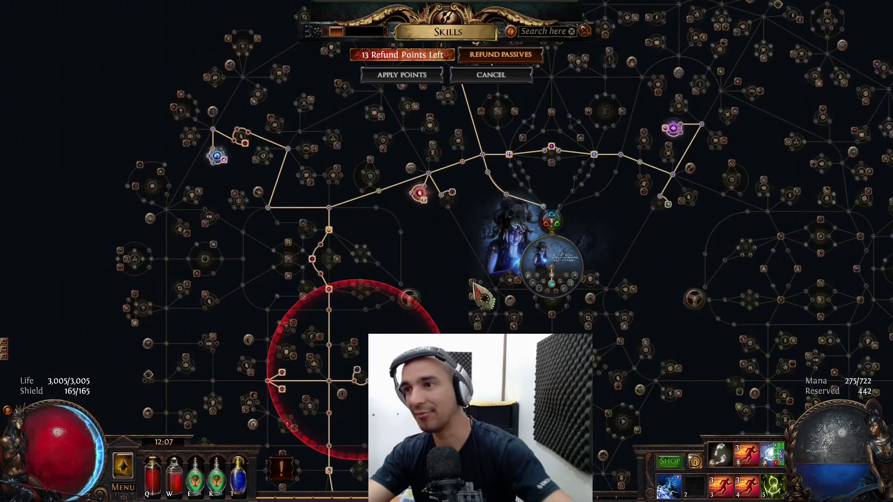
Step: In the game's passive tree, inspect the socketed Glorious Vanity jewel and the Divine Flesh keystone within its radius
scroll(400, 251, "up", 4)
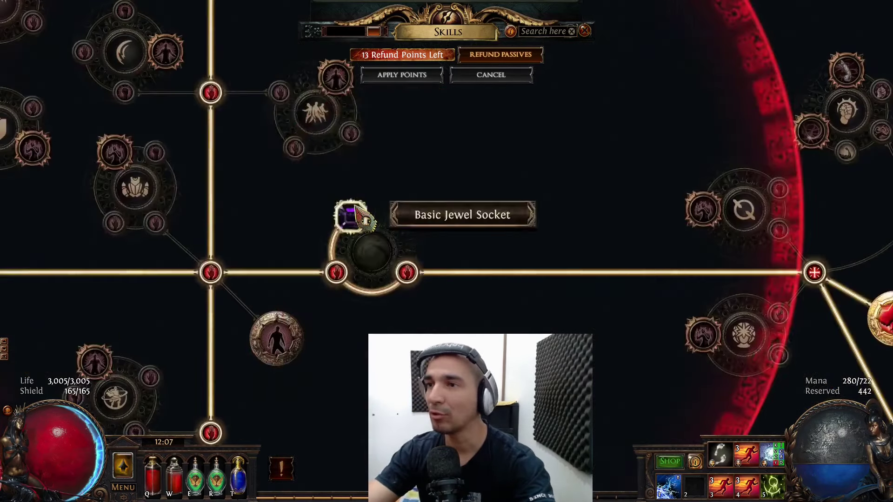
mouse_move(355, 215)
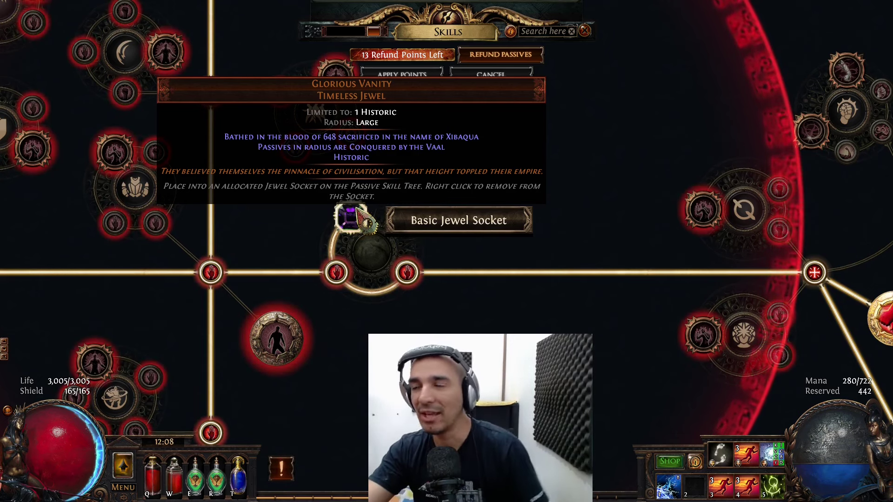
left_click(356, 215)
scroll(419, 200, "down", 5)
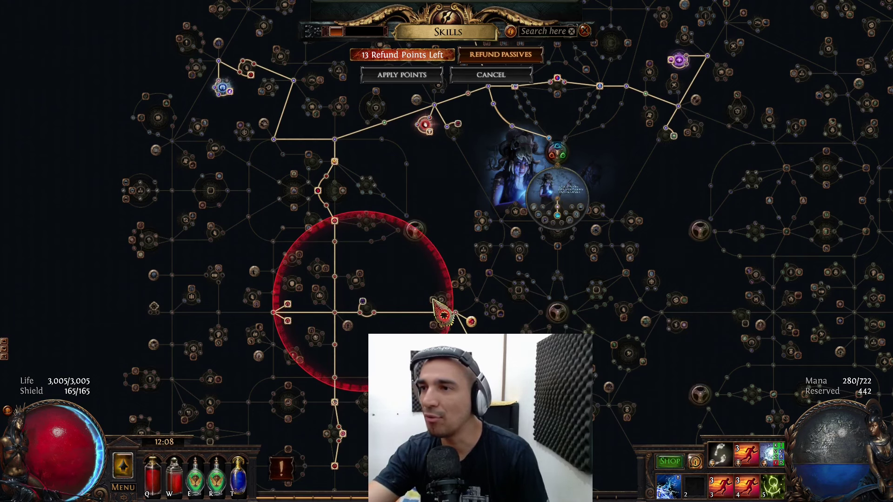
scroll(348, 326, "up", 5)
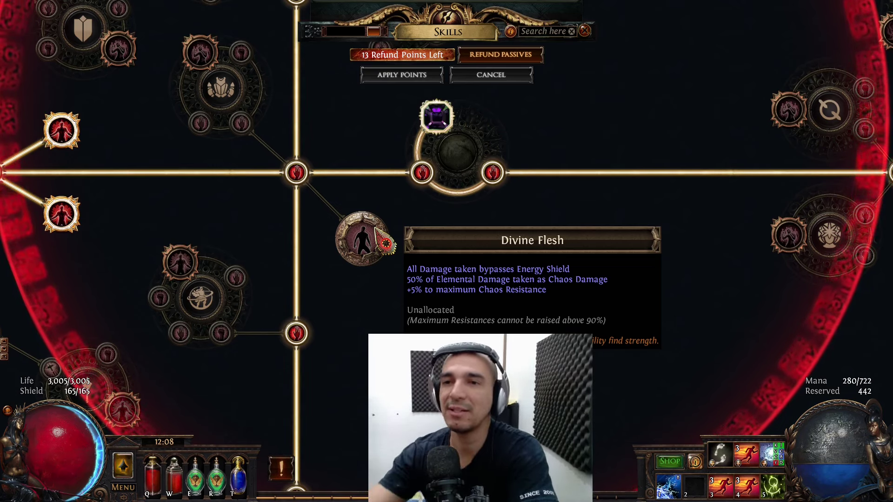
scroll(383, 242, "down", 6)
left_click_drag(509, 219, 339, 349)
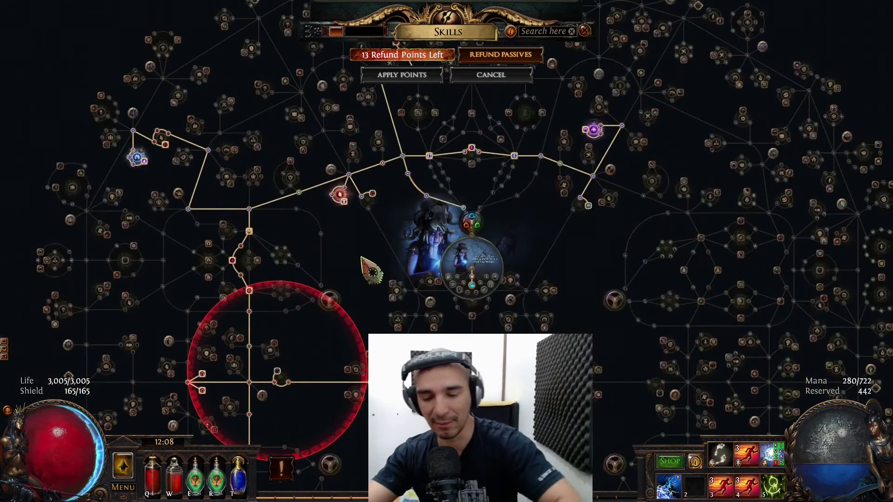
key("i")
key("alt+Tab")
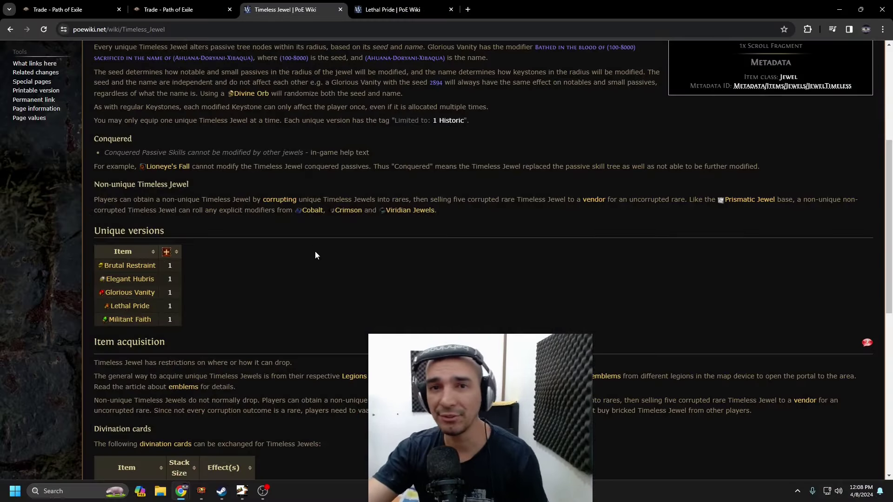
left_click(222, 490)
Step: Examine the Flesh Worship passive inside the red radius and reread the Glorious Vanity jewel's modifiers in the passive tree
left_click_drag(297, 353, 463, 233)
scroll(444, 230, "up", 2)
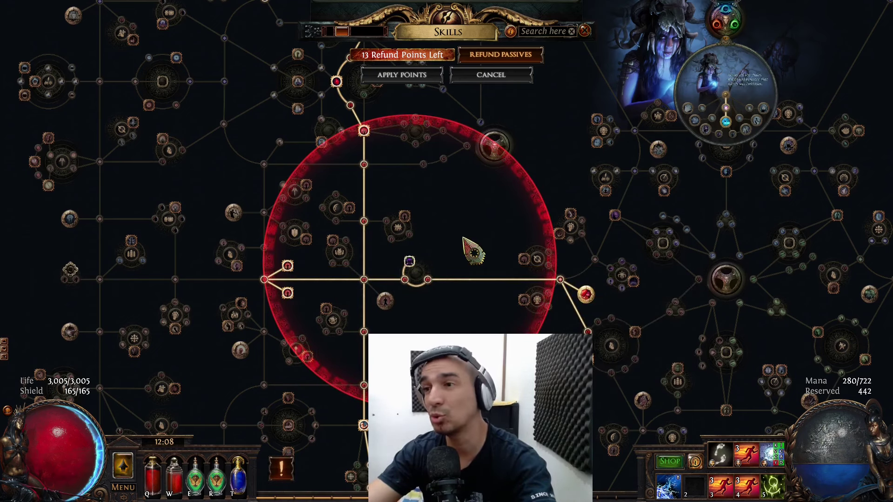
left_click_drag(474, 251, 465, 253)
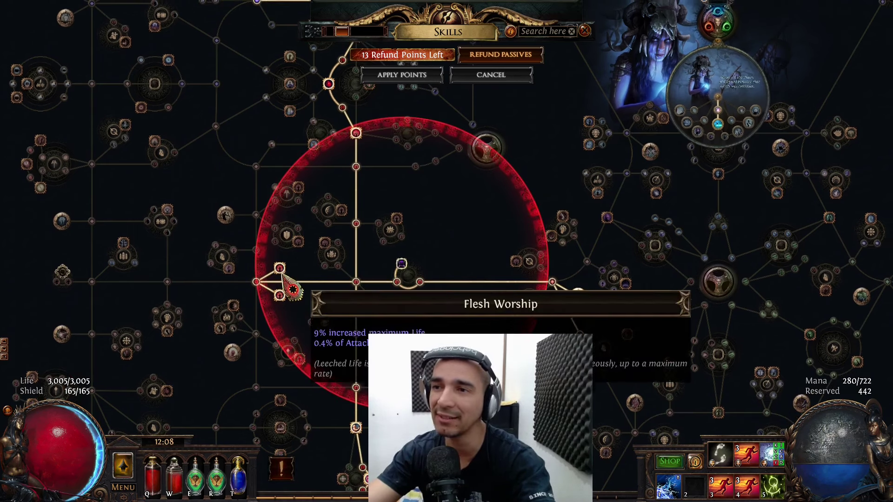
left_click_drag(486, 214, 460, 230)
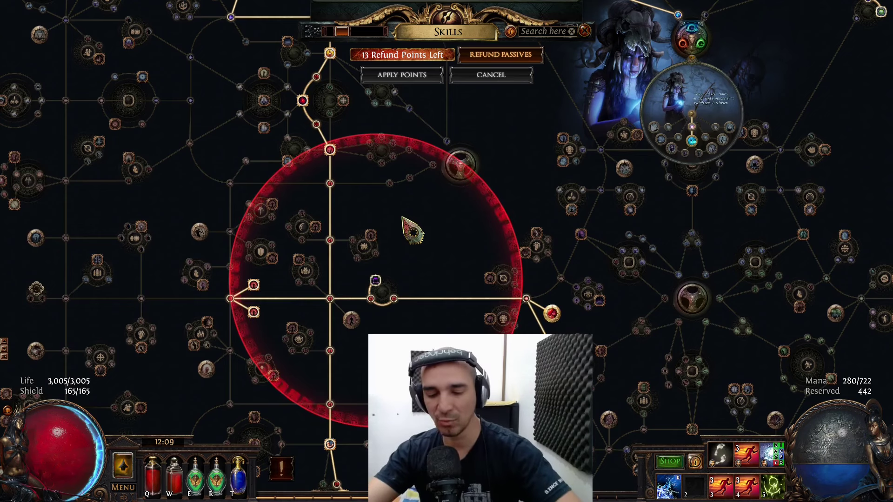
key("i")
key("i")
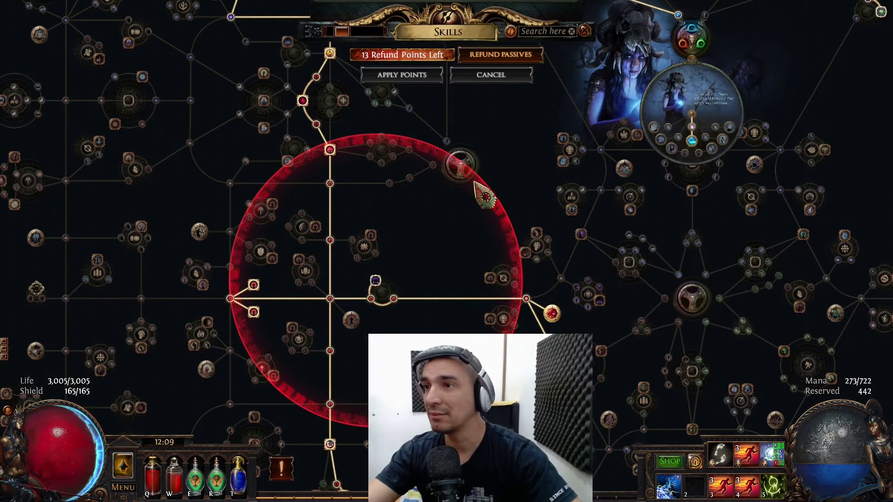
mouse_move(377, 289)
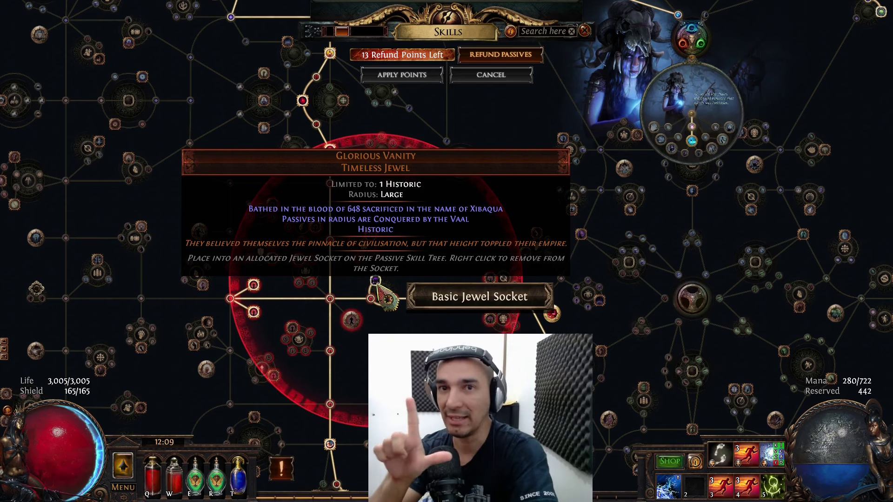
Step: On the browser's trade site, add the stat filter "Bathed in the blood of # sacrificed in the name of Xibaqua" to the Glorious Vanity search and run it
key("alt+Tab")
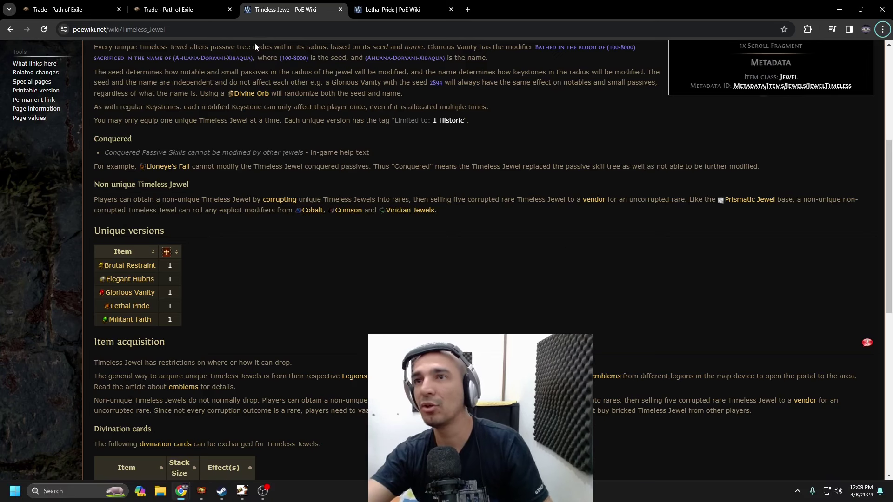
left_click(195, 8)
left_click(88, 5)
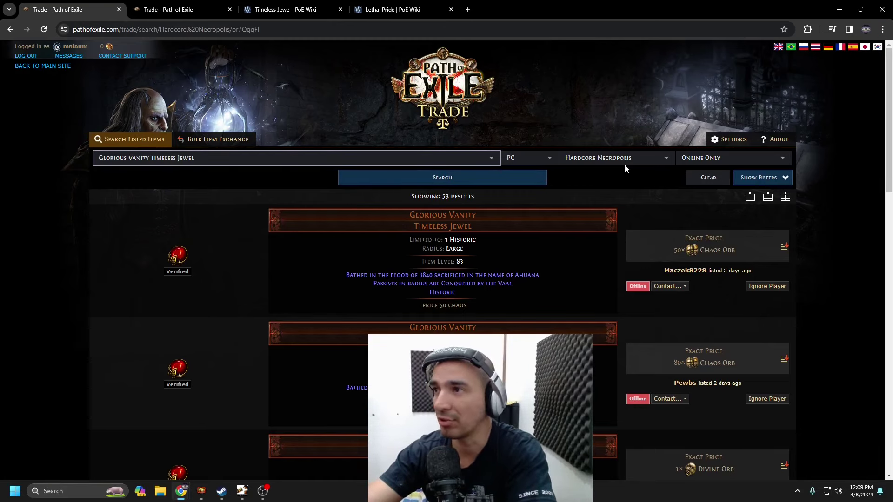
left_click(755, 178)
left_click(640, 193)
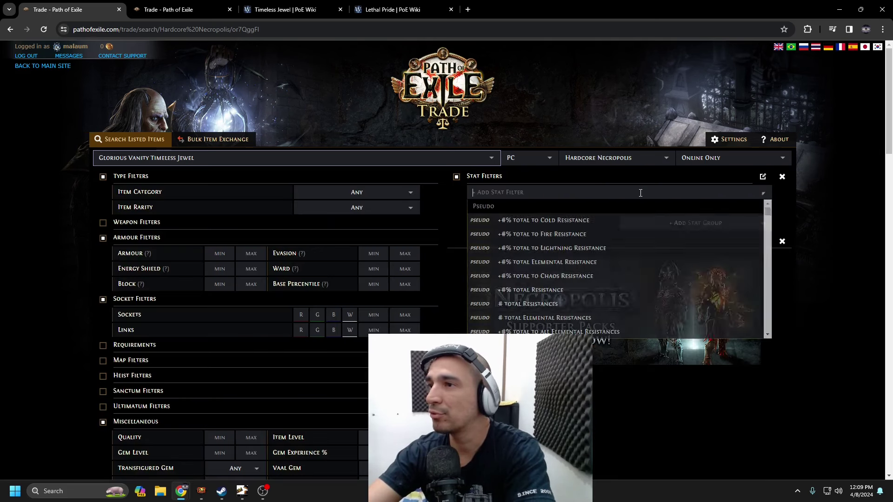
type("xibaqua")
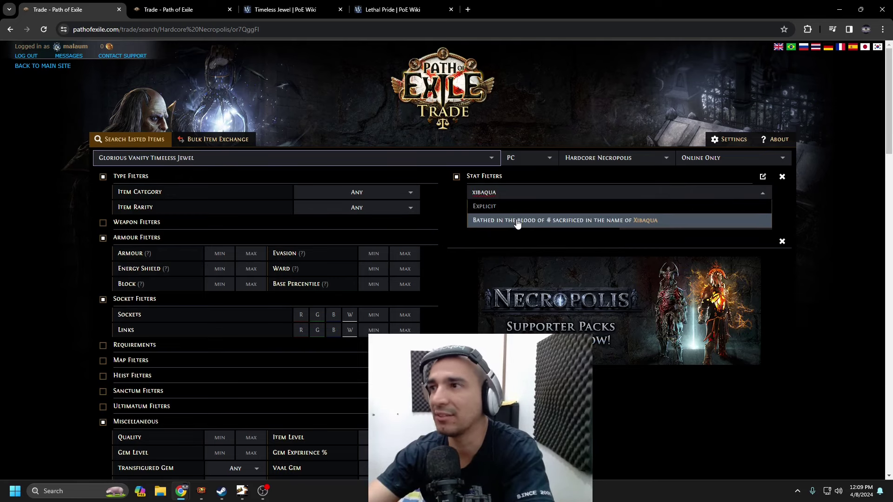
left_click(517, 223)
scroll(644, 280, "down", 8)
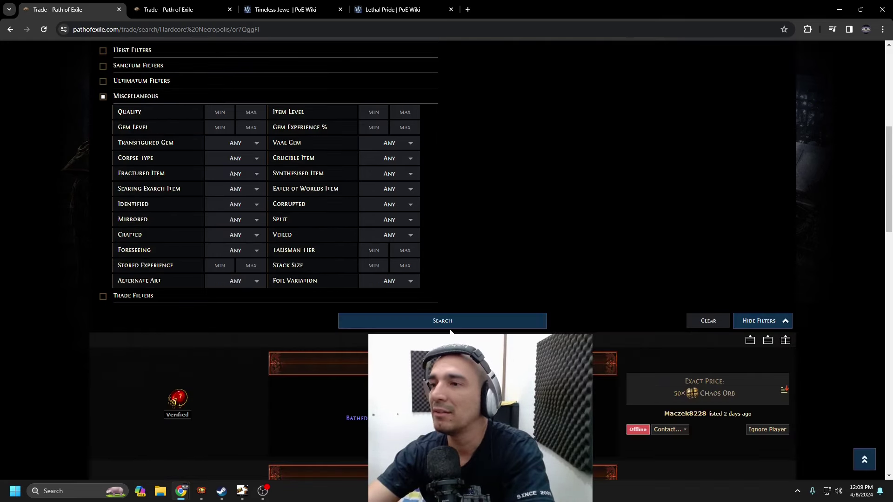
key("Return")
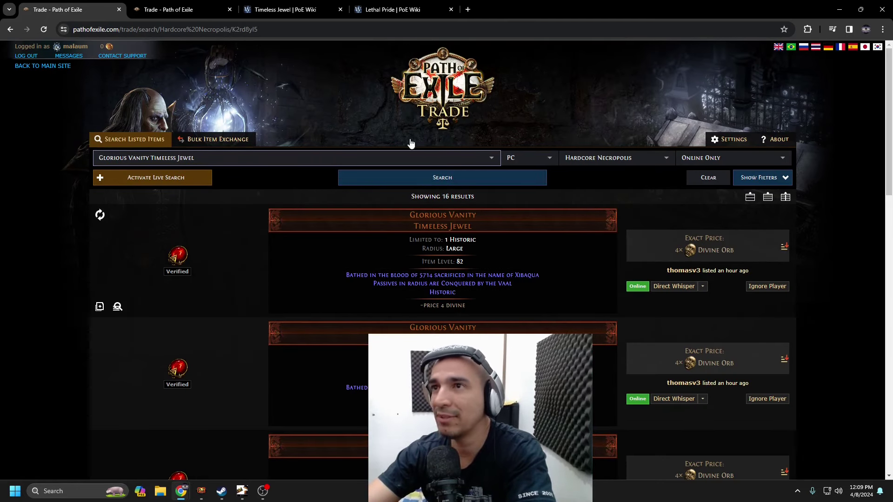
Step: Open the Glorious Vanity wiki page in a new tab from the unique versions list and read which keystone each variant gives
left_click(293, 9)
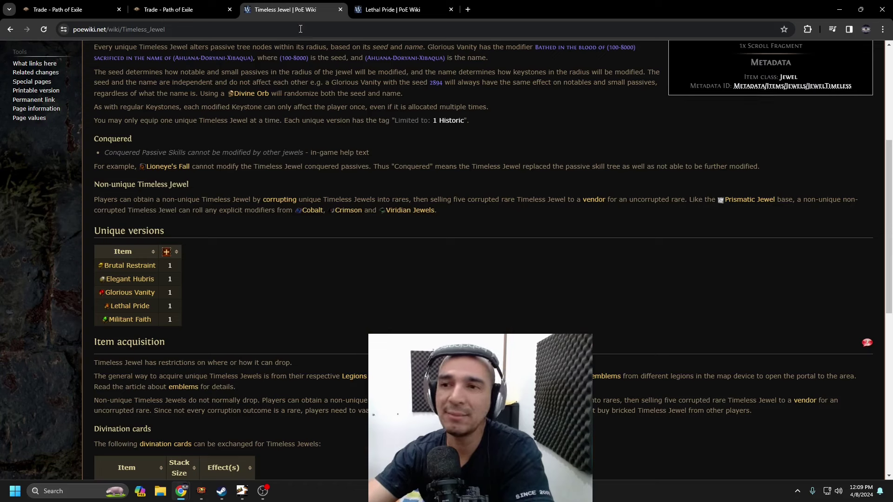
left_click(208, 492)
key("alt+Tab")
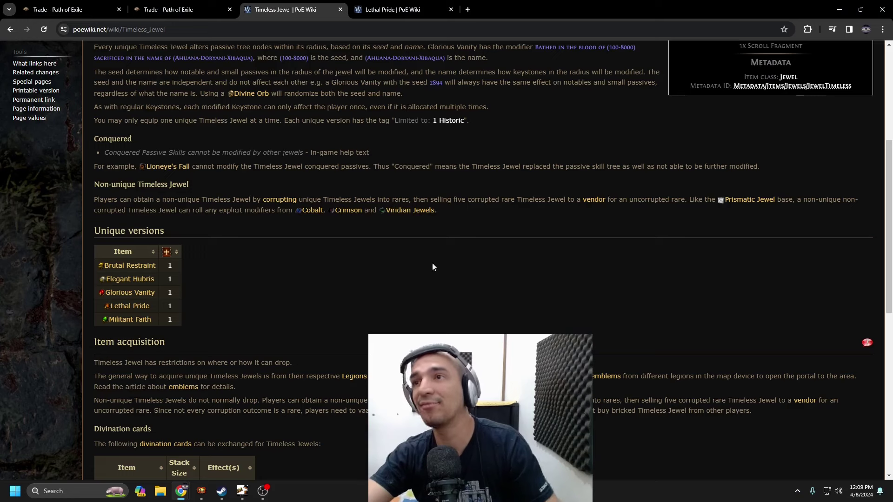
left_click(142, 297, "ctrl+shift")
scroll(411, 247, "down", 1)
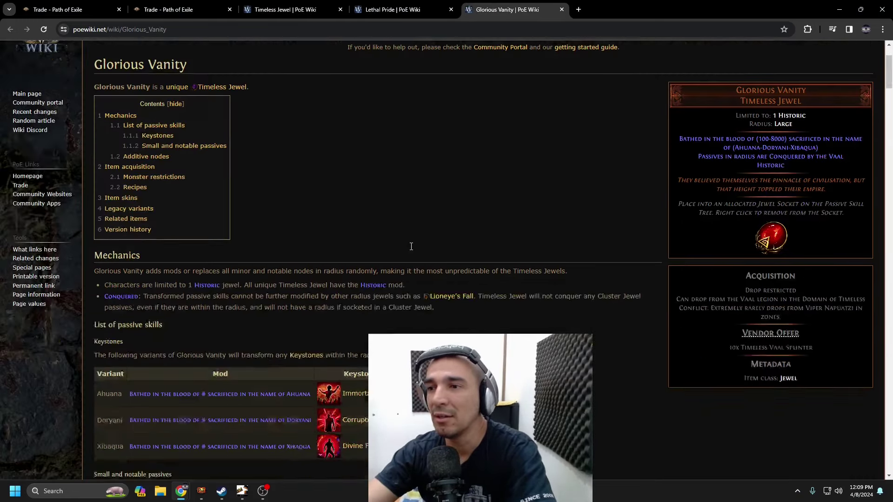
scroll(411, 247, "down", 3)
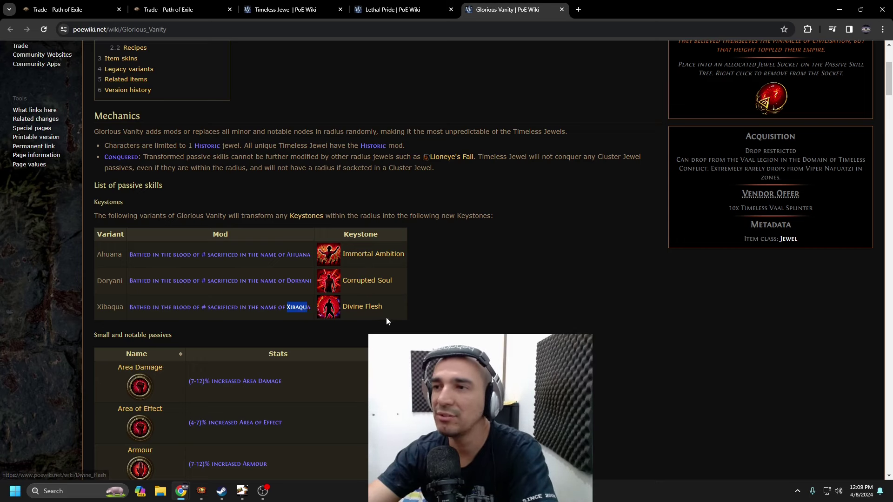
Step: Return to the filtered Glorious Vanity trade results and review the first listing with its item copy option
left_click(201, 11)
left_click(85, 4)
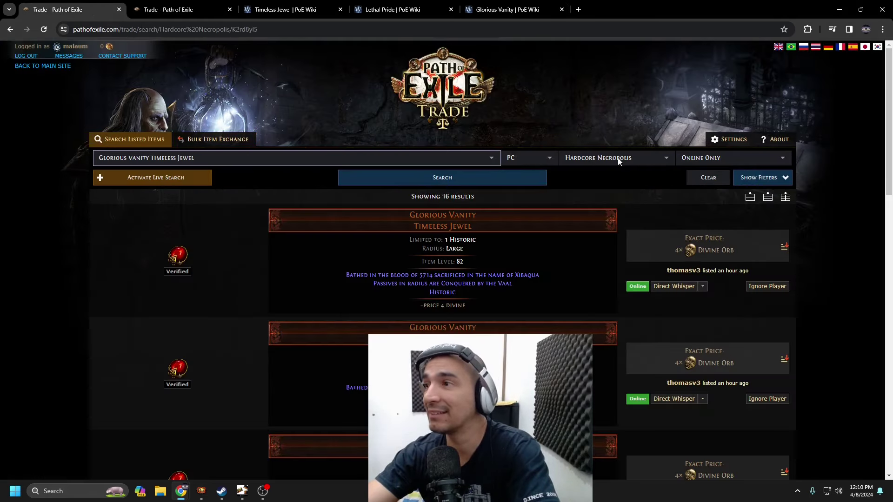
scroll(557, 170, "down", 1)
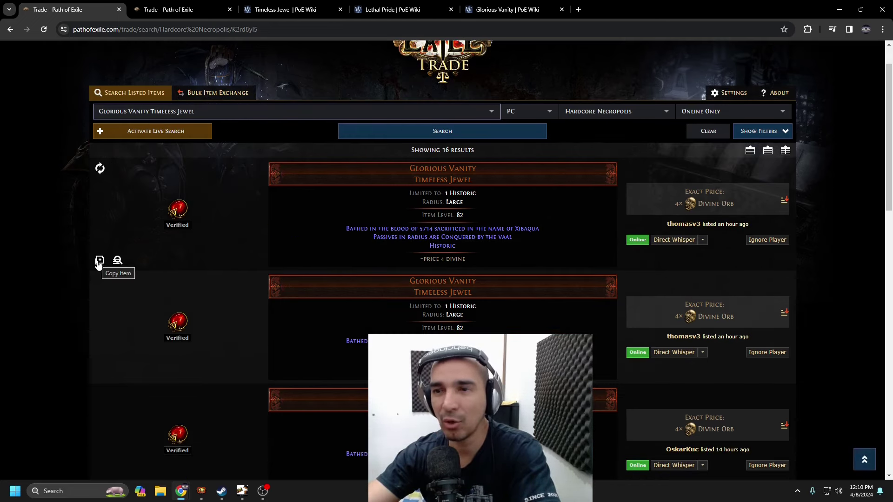
Step: Switch to Path of Building and view the Occultist build's passive tree around the Witch starting area
left_click(241, 491)
left_click_drag(427, 218, 346, 281)
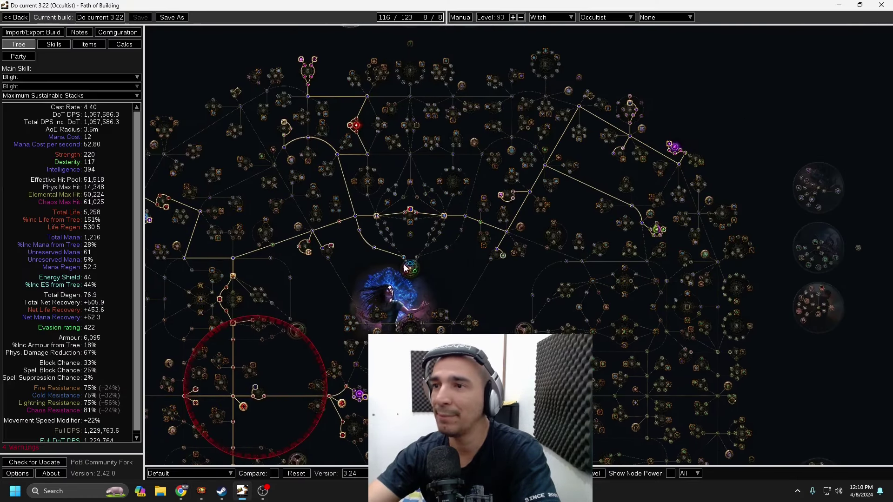
left_click_drag(405, 268, 459, 273)
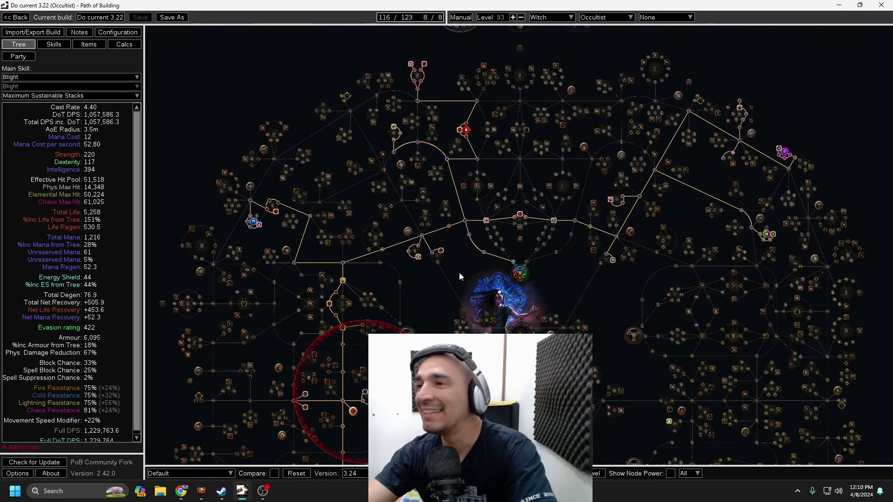
Step: Delete the Glorious Vanity jewel currently equipped in Socket #1 from the build's item list
left_click(99, 48)
left_click(28, 45)
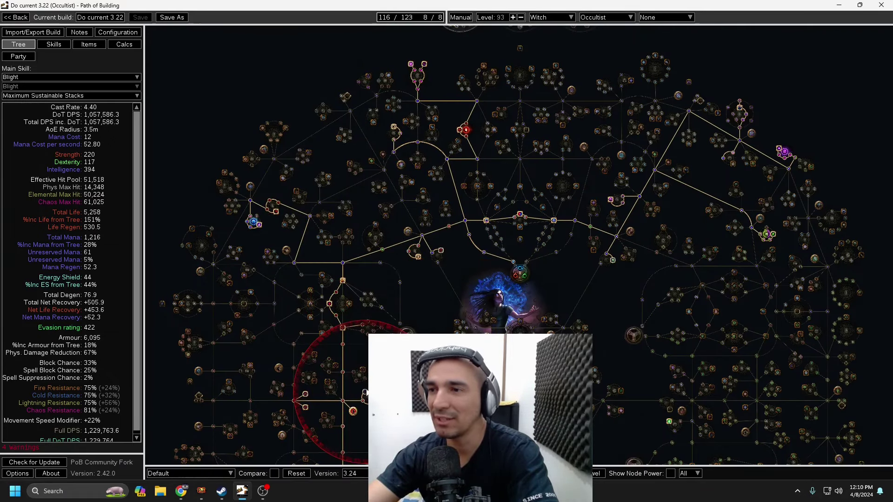
left_click(90, 45)
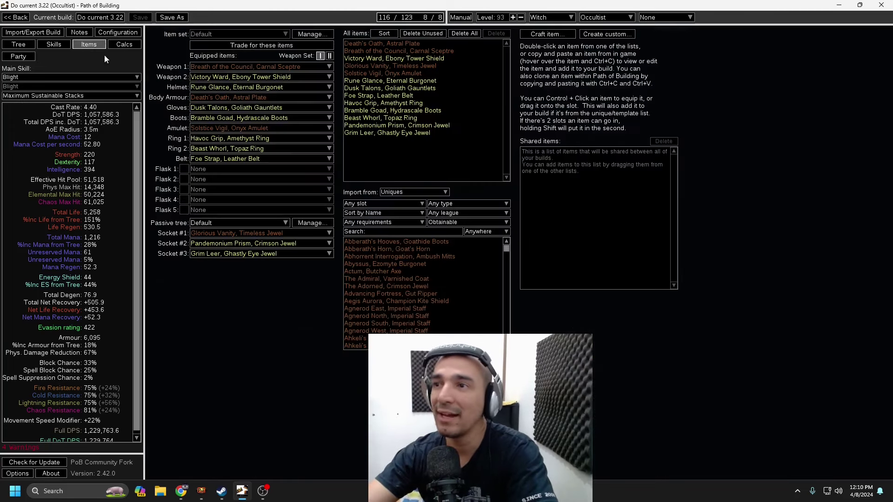
left_click(381, 66)
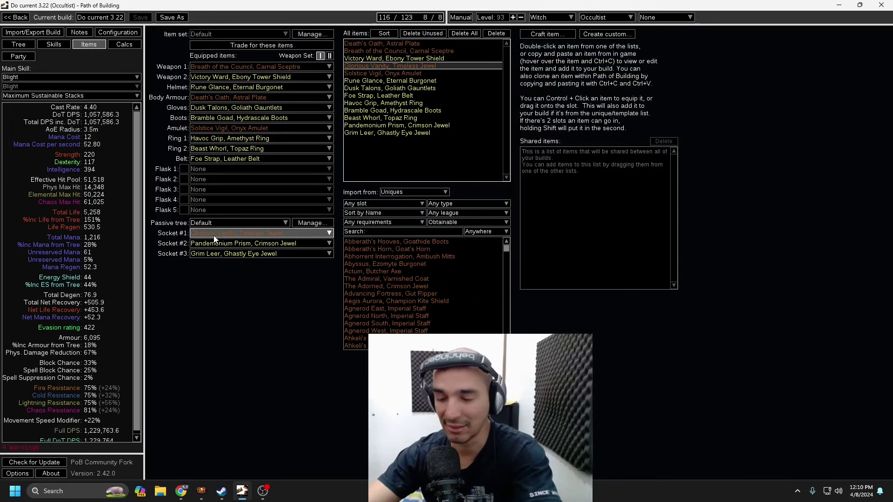
mouse_move(427, 74)
key("Delete")
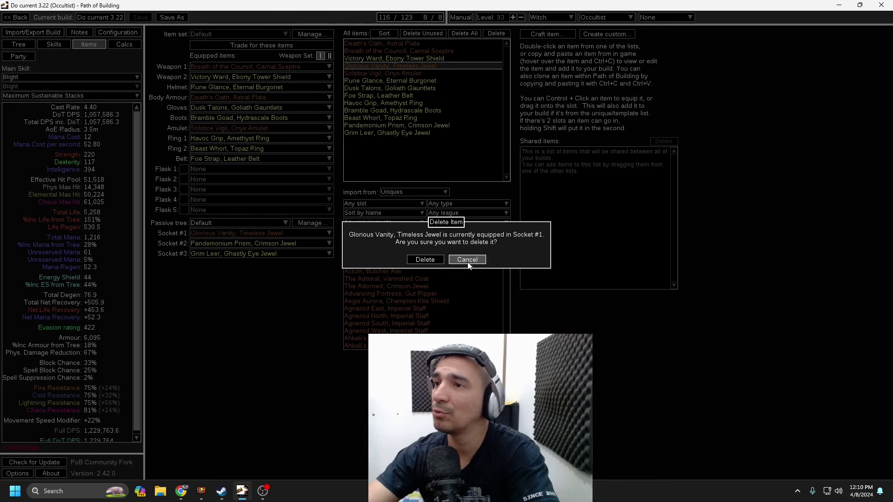
left_click(436, 262)
Step: Copy the first trade listing's Glorious Vanity (5714, Xibaqua), add it to the build as a custom item and equip it in Socket #1
left_click(606, 34)
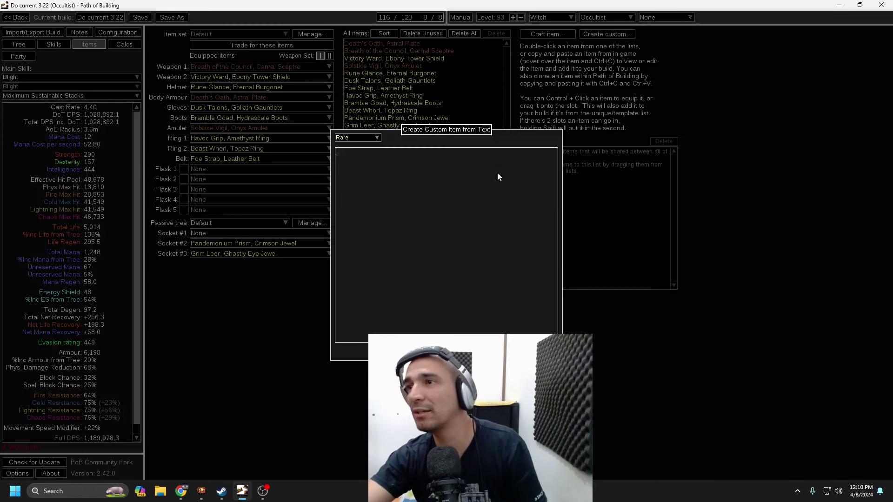
key("alt+Tab")
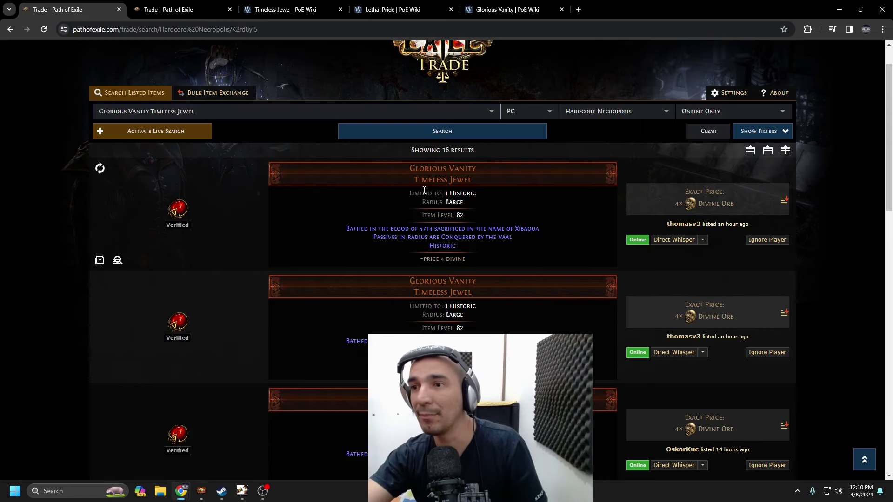
left_click(100, 261)
key("alt+Tab")
key("ctrl+v")
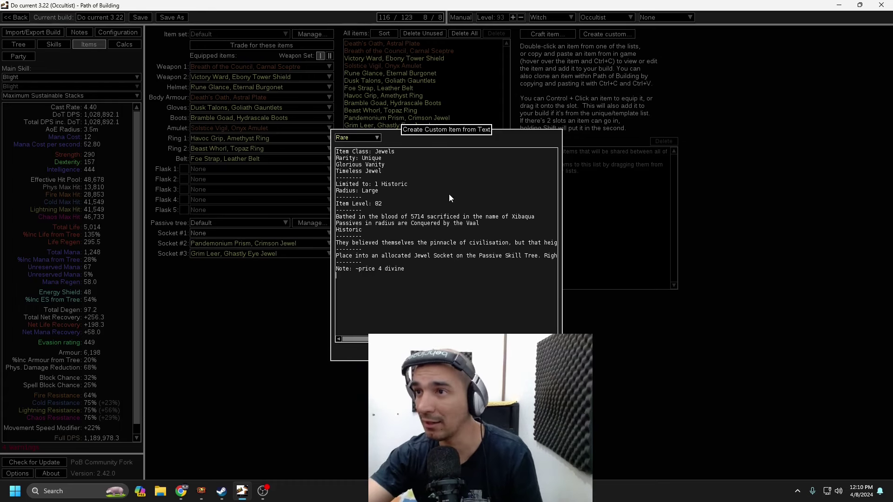
left_click(425, 352)
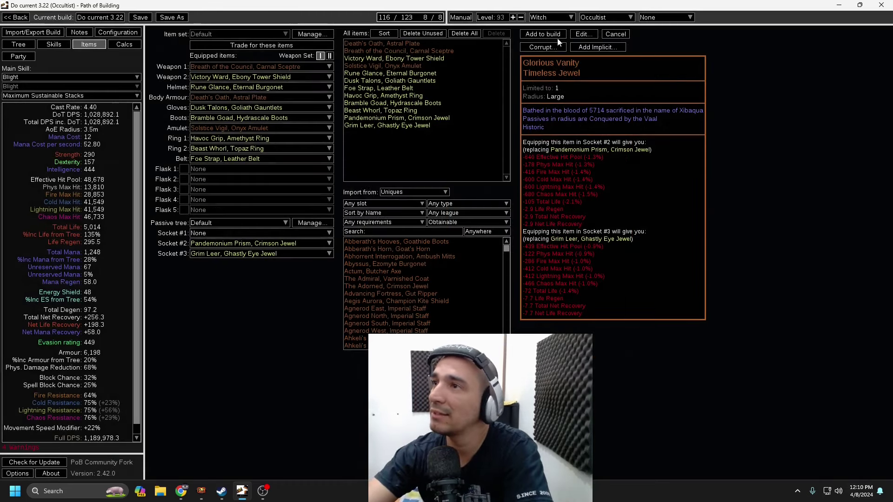
left_click(547, 34)
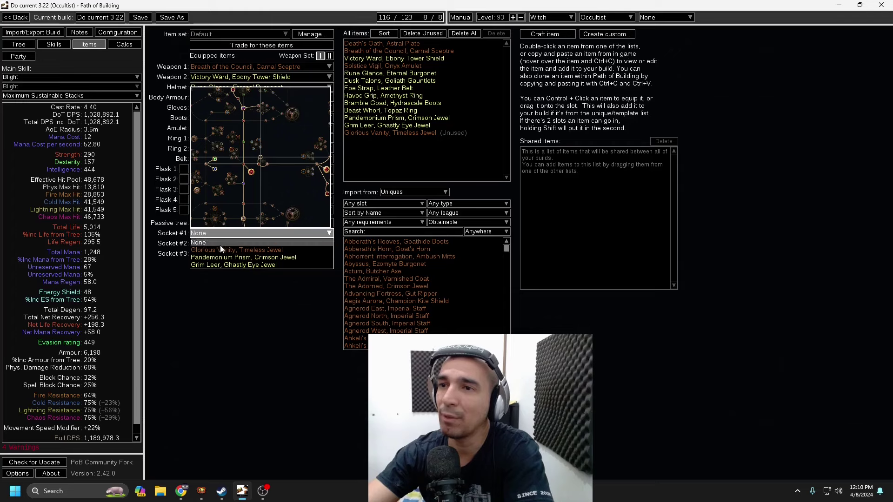
mouse_move(260, 253)
Step: Examine the passive tree's allocated notables, the other jewel sockets and the Divine Flesh keystone inside the Glorious Vanity radius
left_click(18, 44)
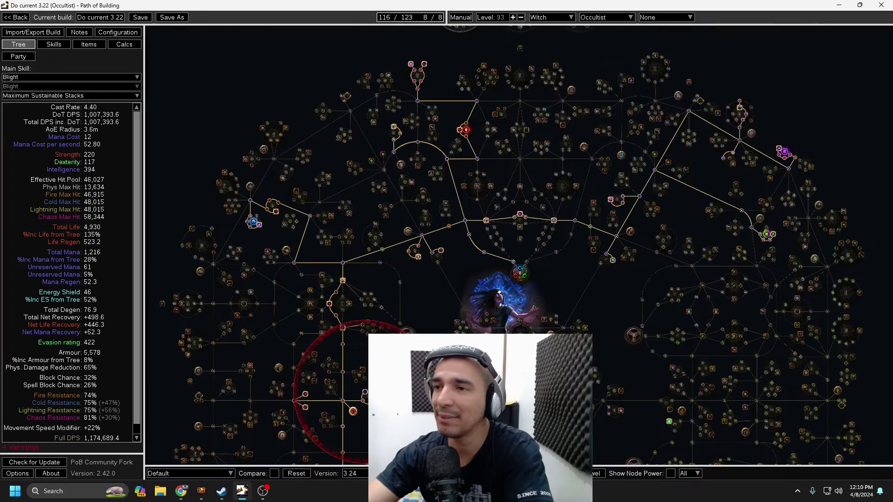
scroll(368, 286, "up", 5)
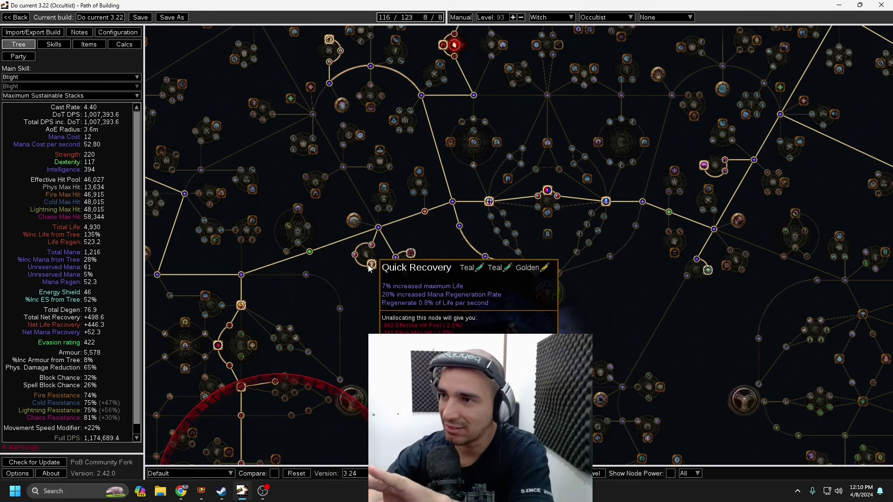
left_click_drag(417, 287, 203, 363)
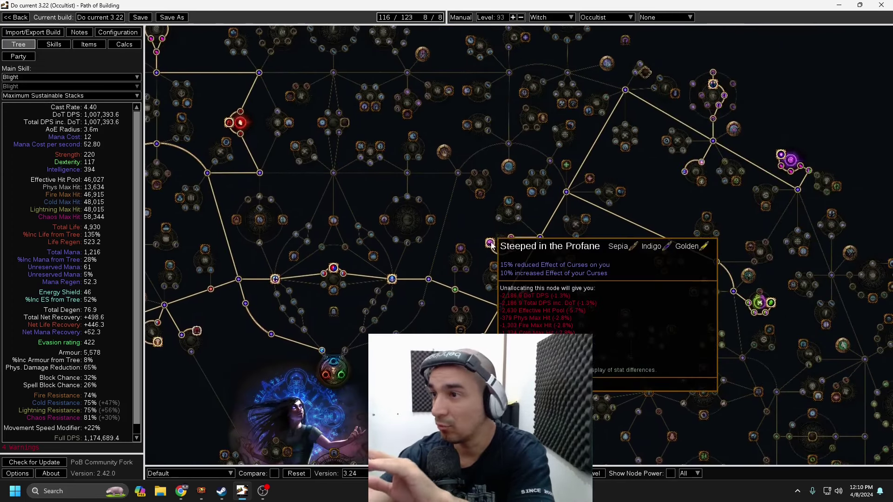
left_click_drag(423, 354, 540, 261)
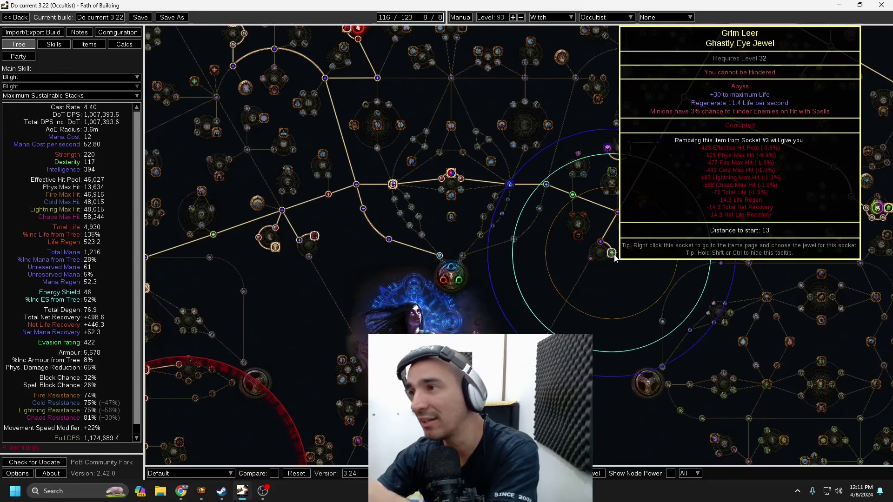
mouse_move(316, 240)
left_click_drag(316, 241, 350, 197)
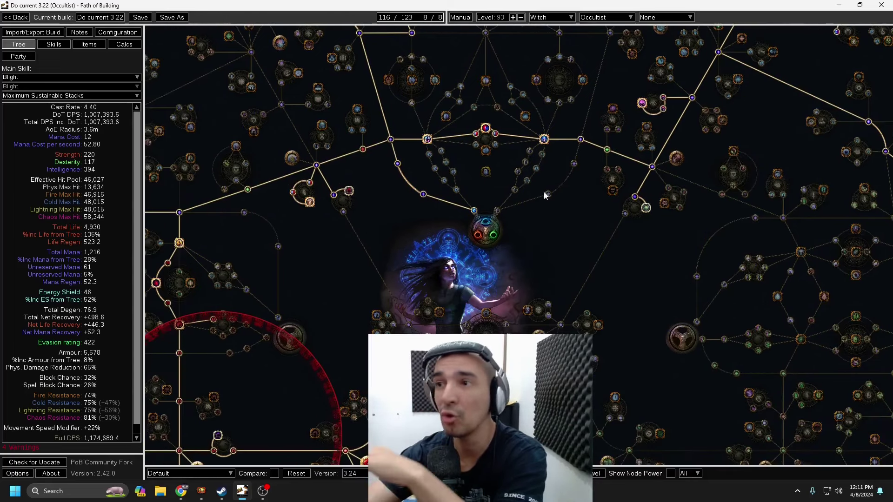
left_click_drag(329, 298, 451, 137)
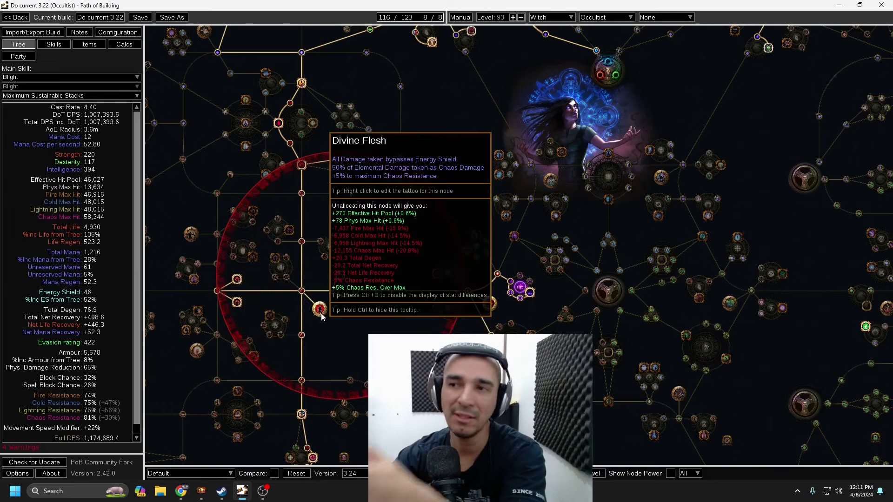
left_click_drag(395, 207, 354, 436)
left_click_drag(715, 298, 621, 114)
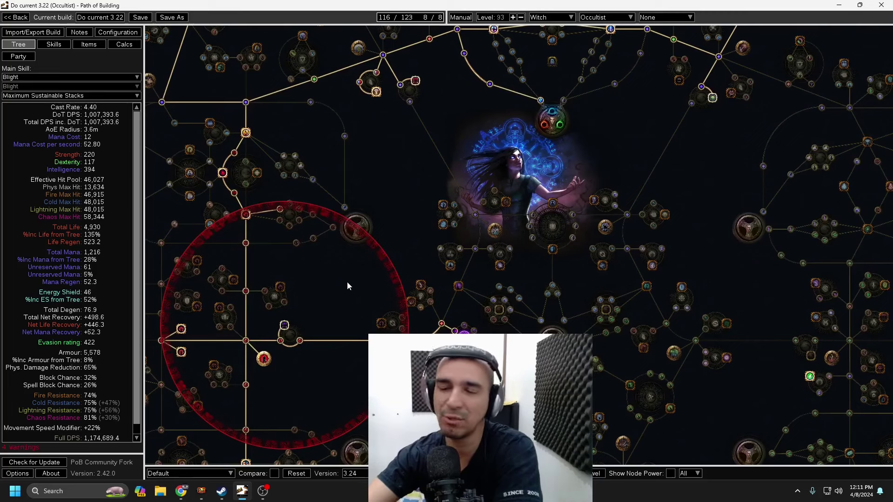
left_click_drag(345, 297, 438, 242)
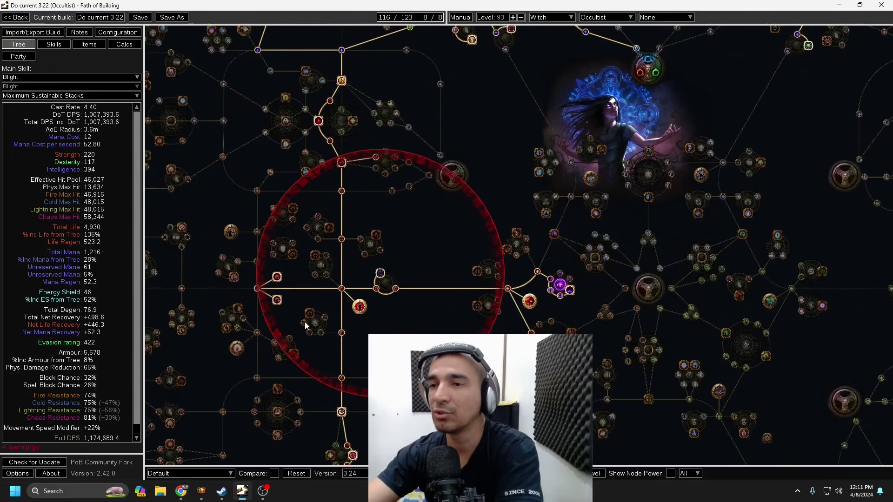
Step: Check the equipped jewels, then examine the stats of transformed notables inside the Glorious Vanity radius, both allocated and unallocated
left_click(91, 47)
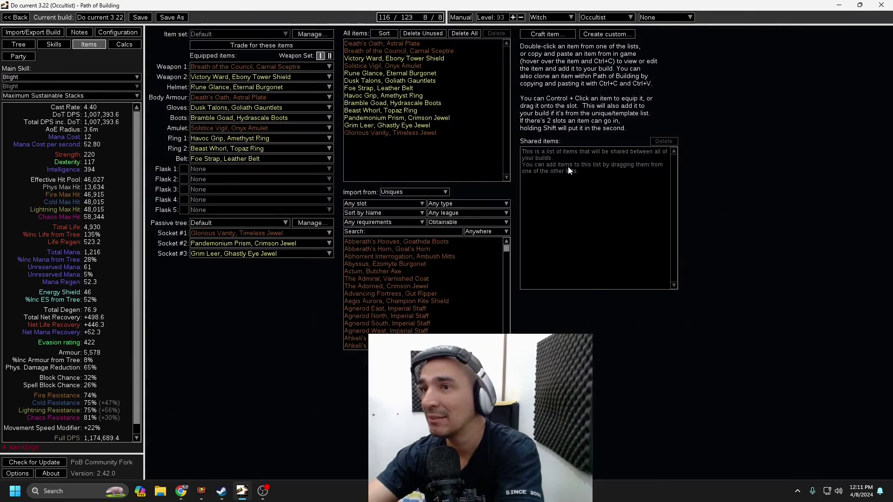
mouse_move(217, 236)
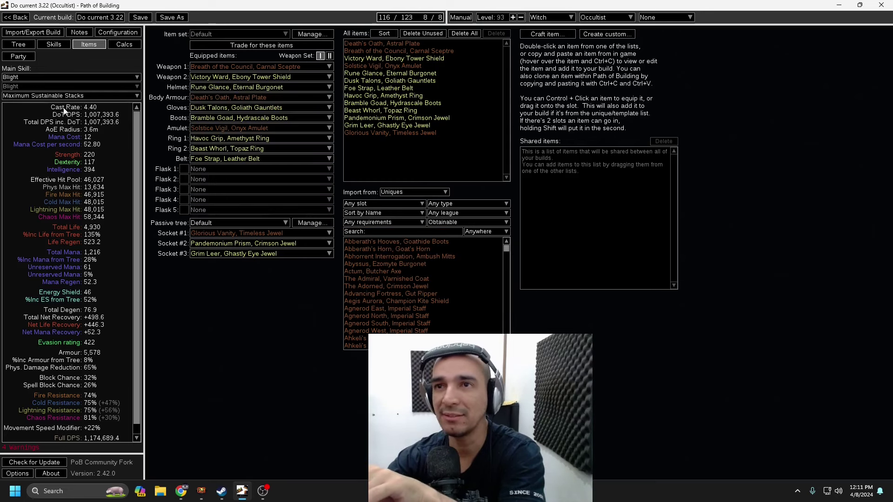
left_click(18, 44)
mouse_move(277, 277)
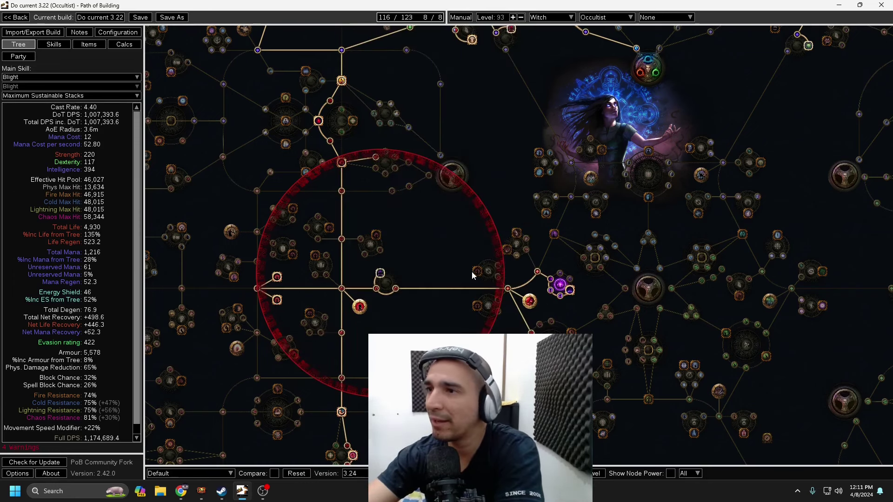
mouse_move(476, 274)
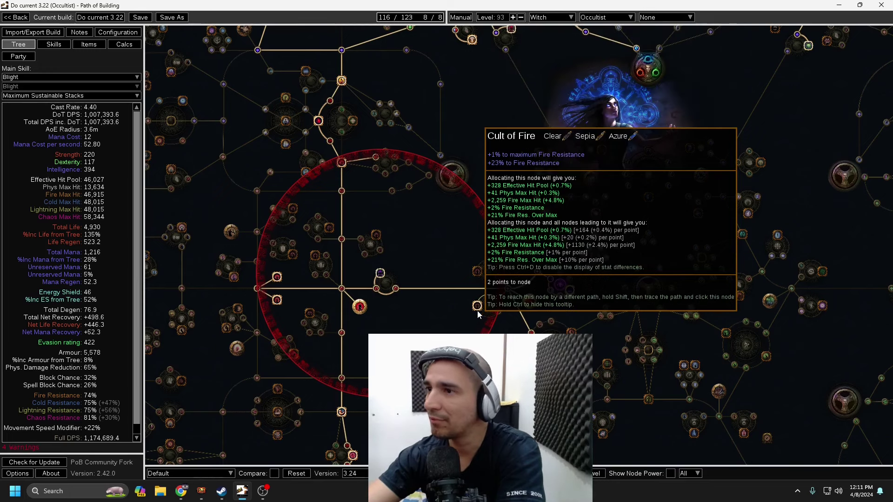
mouse_move(316, 256)
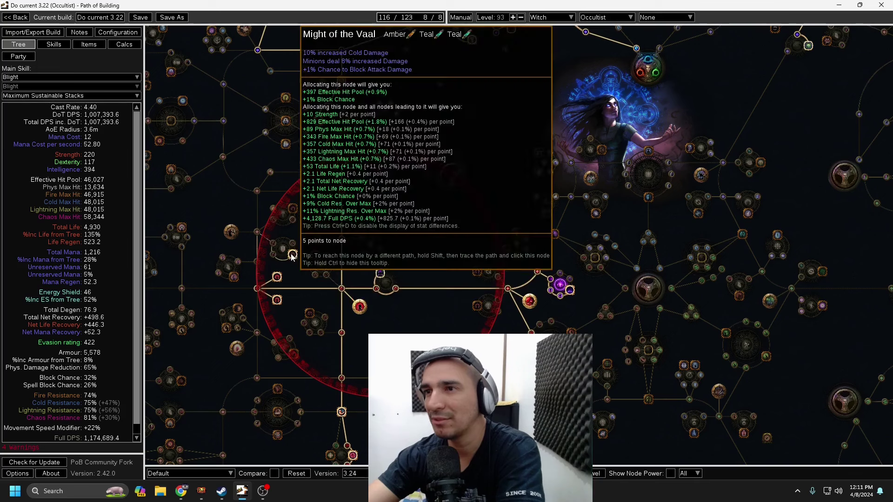
mouse_move(329, 230)
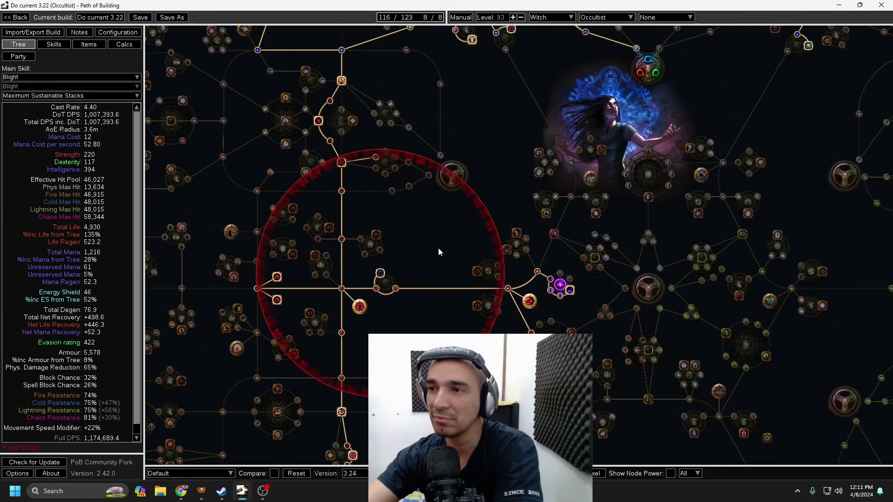
left_click_drag(409, 251, 367, 264)
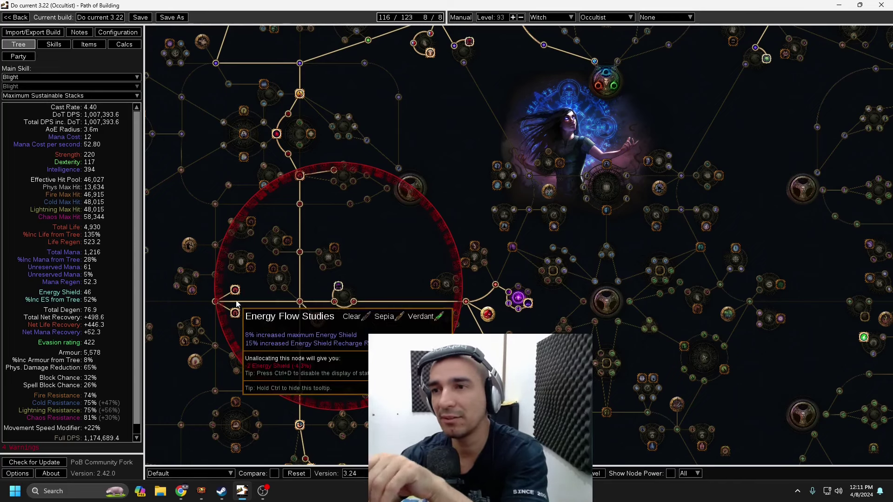
mouse_move(237, 316)
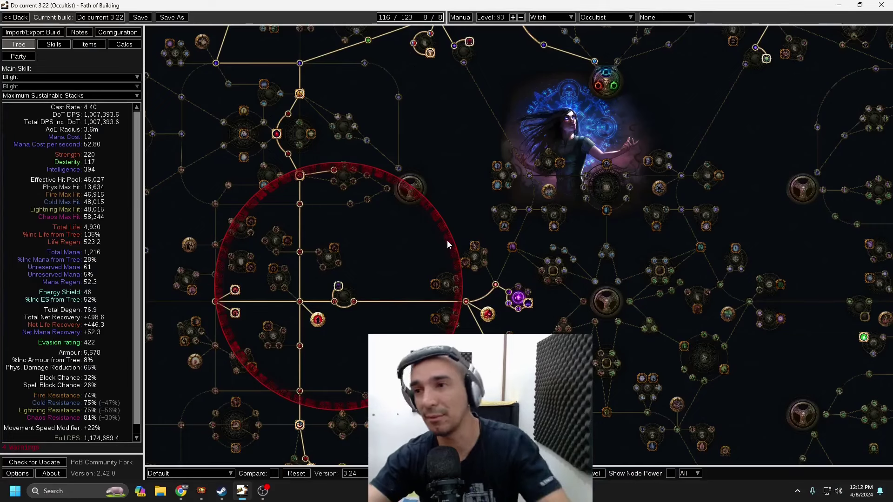
left_click_drag(401, 277, 451, 240)
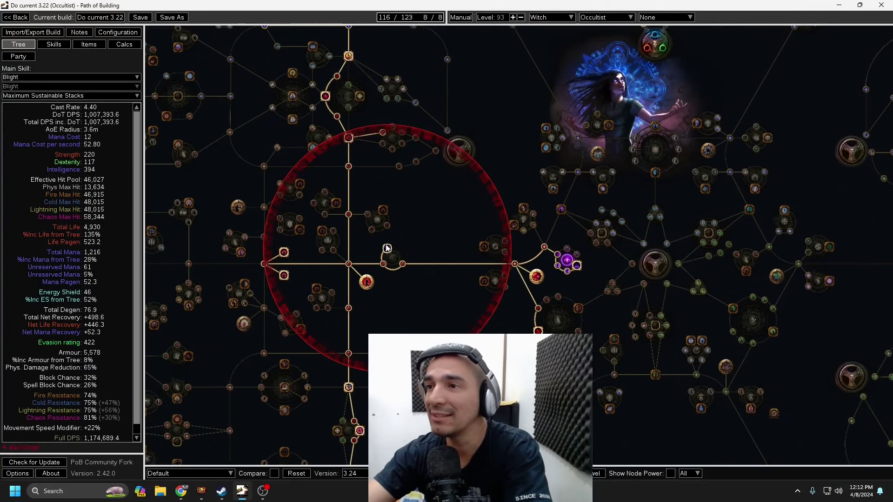
mouse_move(387, 250)
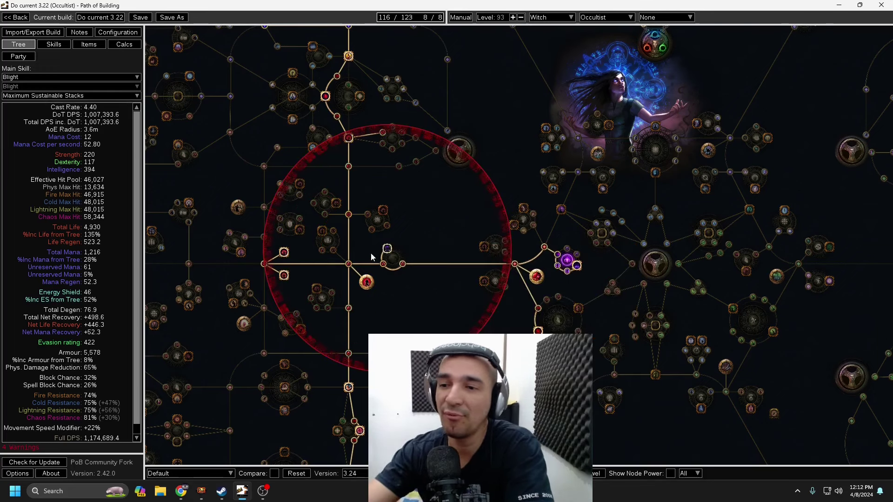
Step: Copy the second trade listing's Glorious Vanity (6310, Xibaqua) and add it to the Path of Building build as a custom item
mouse_move(181, 491)
left_click(194, 463)
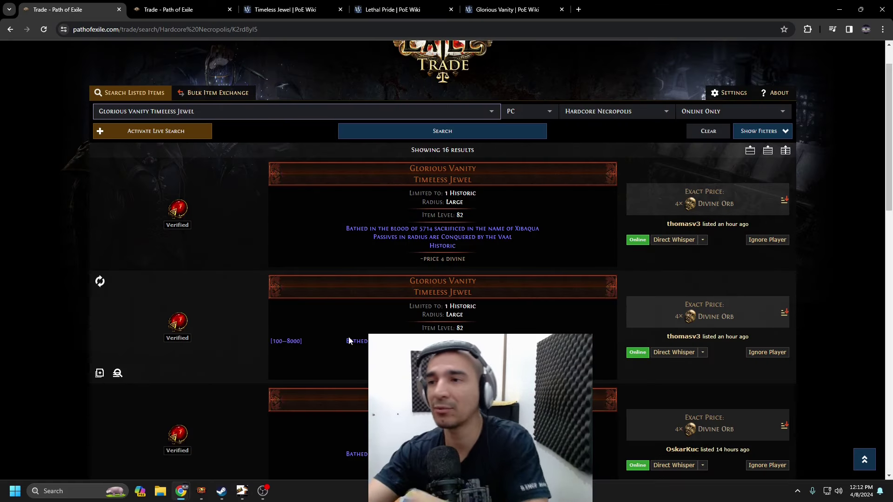
key("alt+Tab")
left_click(87, 45)
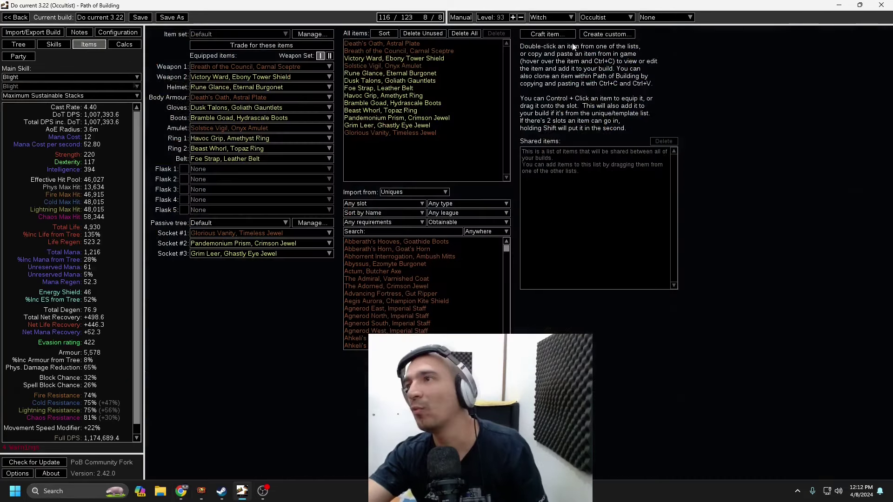
left_click(604, 34)
key("ctrl+v")
left_click(425, 353)
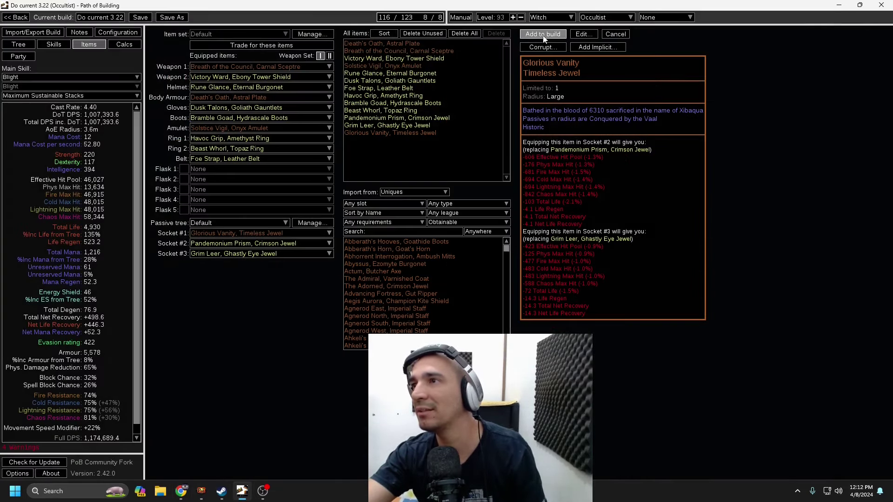
left_click(548, 34)
Step: Equip the 6310 Glorious Vanity in Socket #1 and view its effect on the passive tree
left_click(231, 233)
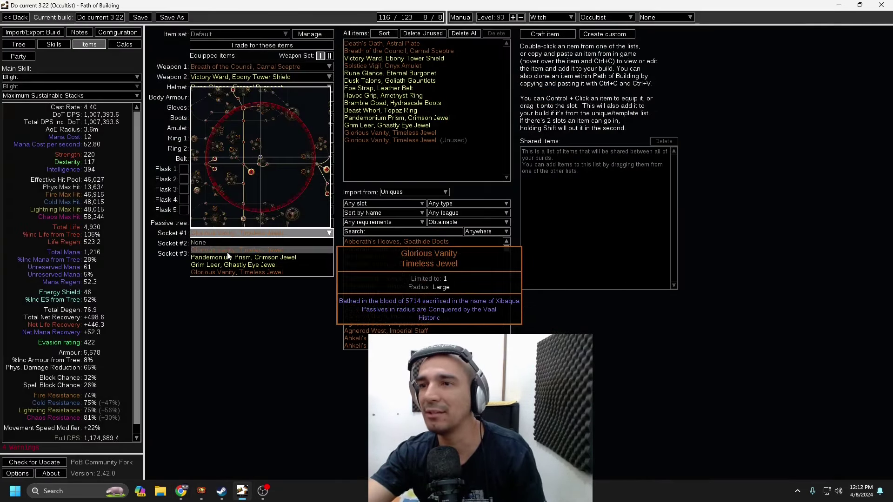
left_click(228, 252)
left_click(17, 45)
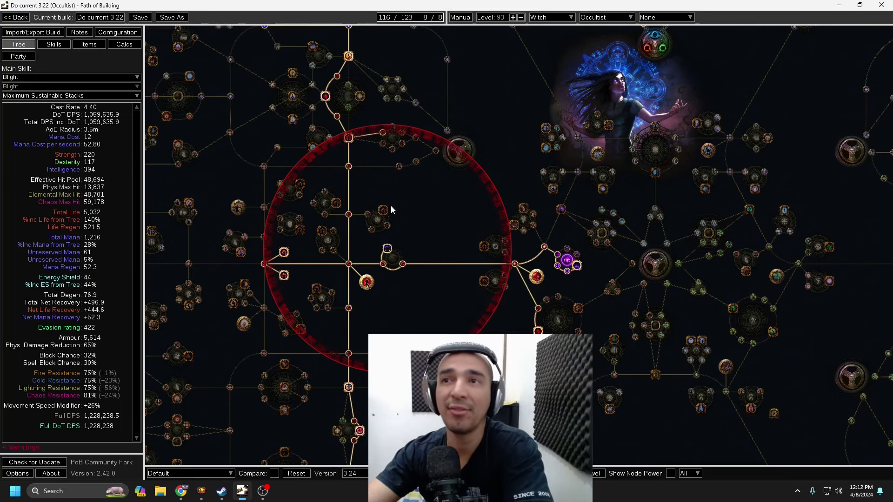
Step: Close the current build without saving and open the "Mont'regul's grasp 3.24" build
key("alt+F4")
left_click(446, 259)
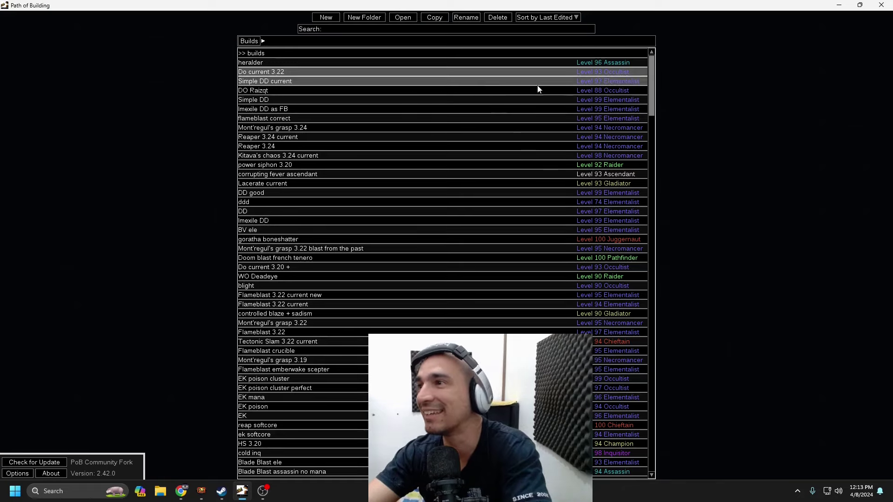
double_click(336, 127)
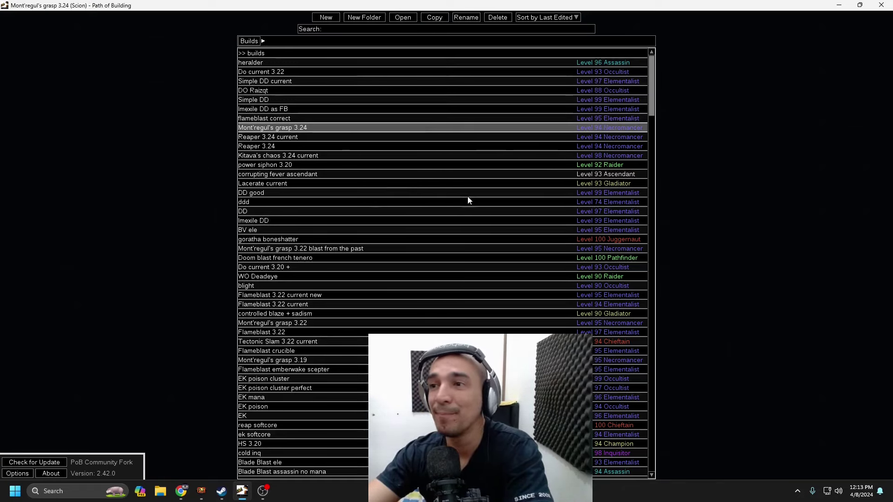
mouse_move(181, 491)
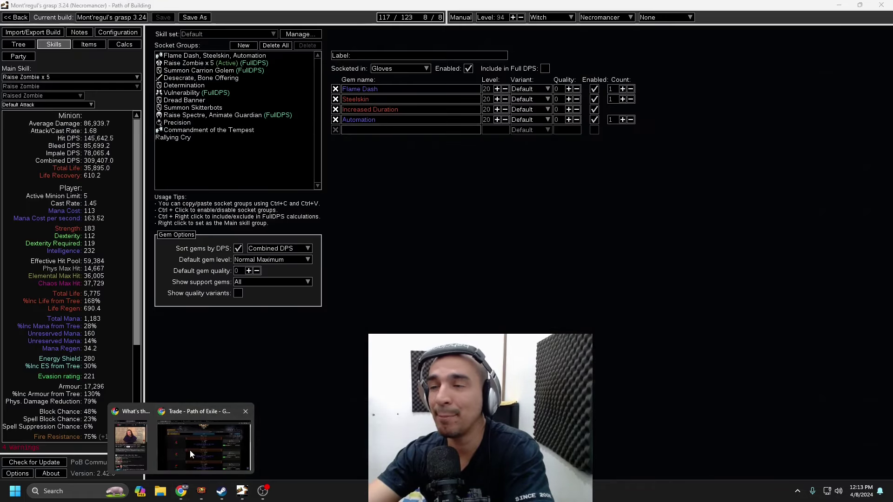
Step: Switch to Chrome, open the Militant Faith page from the Timeless Jewel wiki article, and read its mechanics and keystone variants
left_click(190, 451)
left_click(393, 9)
left_click(285, 10)
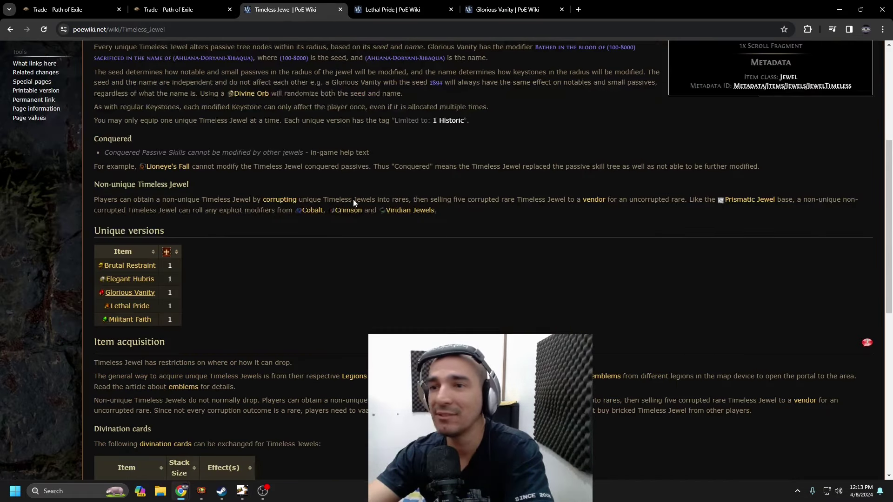
mouse_move(117, 326)
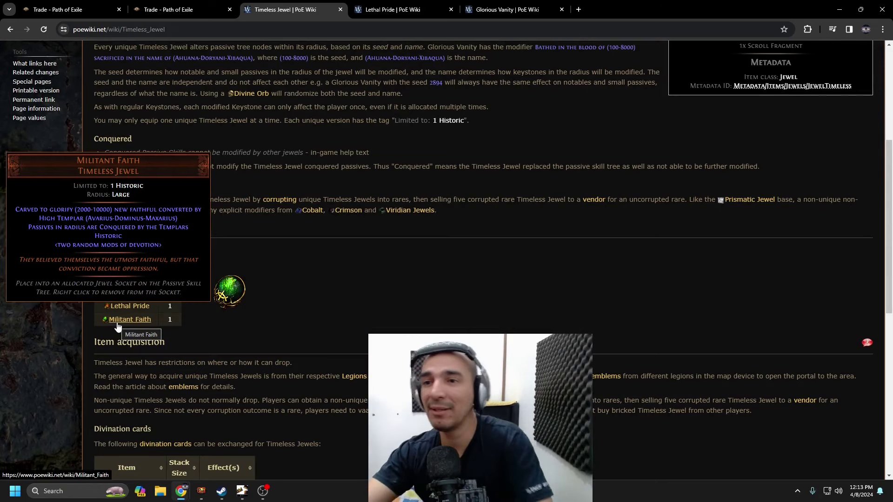
middle_click(118, 326)
left_click(395, 5)
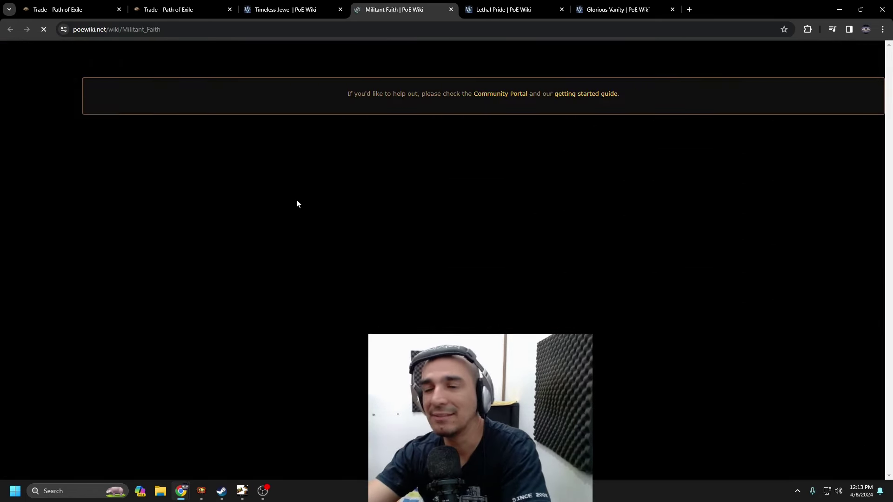
scroll(490, 231, "down", 3)
scroll(489, 230, "down", 1)
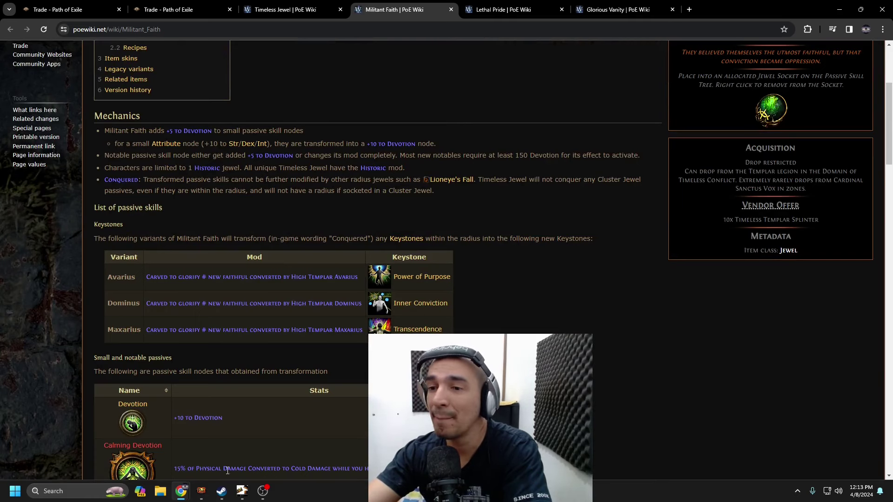
Step: Switch to Path of Building and examine the Timeless Jewel radius on the Mont'regul's grasp build's passive tree
left_click(240, 493)
left_click(28, 44)
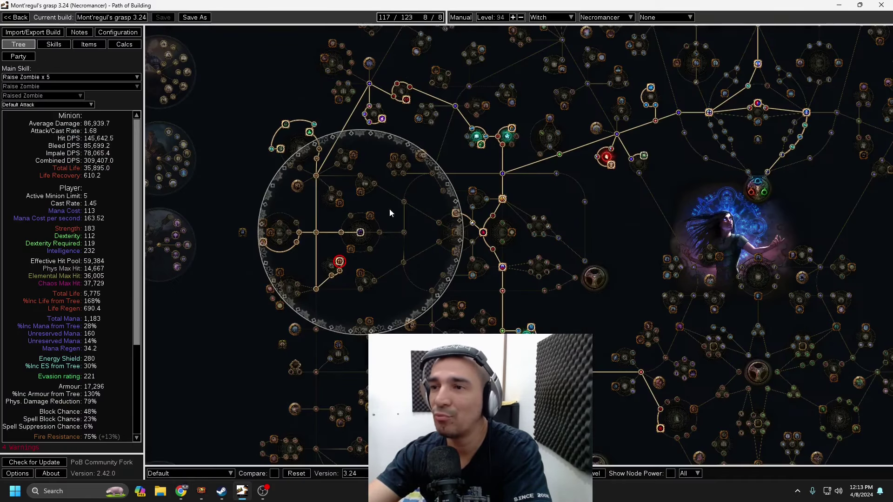
left_click_drag(354, 312, 366, 311)
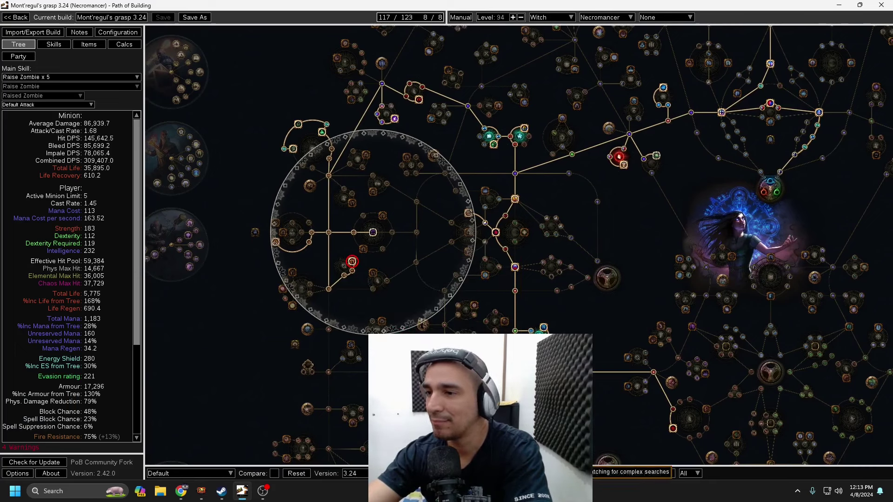
mouse_move(353, 265)
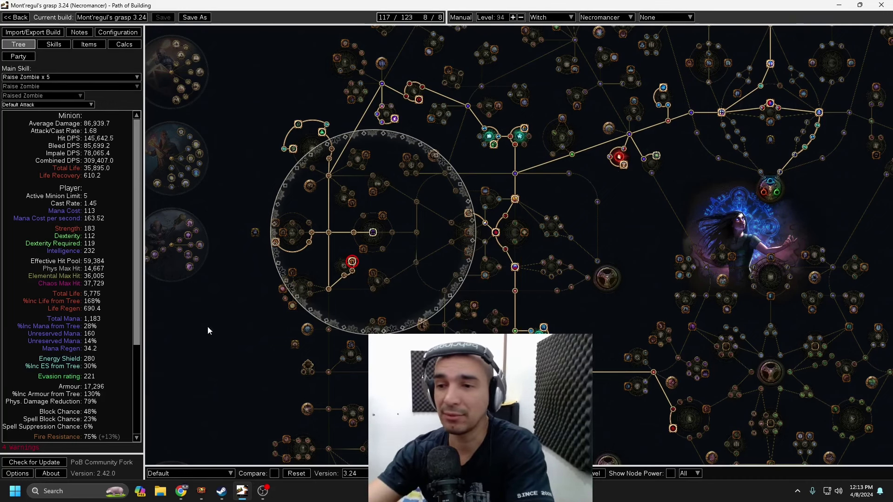
Step: Switch to the Path of Exile trade site in Chrome and remove the Xibaqua stat filter from the search
mouse_move(181, 491)
left_click(193, 440)
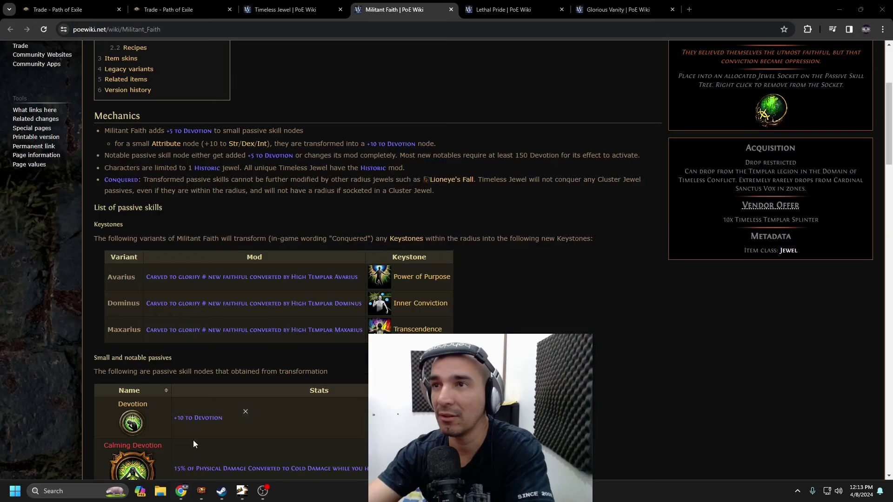
left_click(144, 4)
left_click(761, 132)
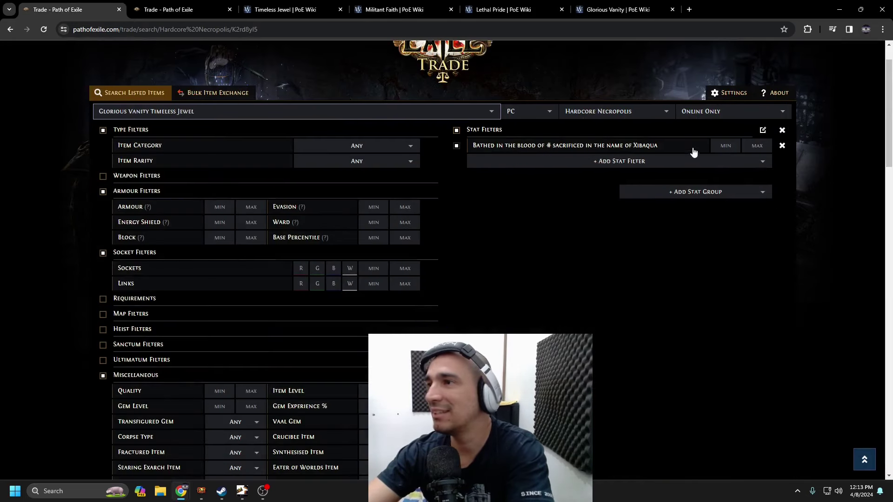
left_click(782, 146)
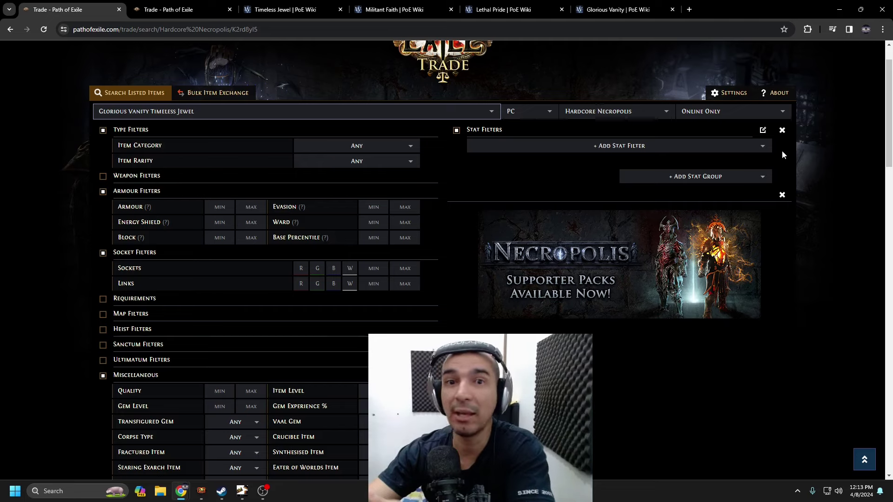
Step: Search the trade listings for the Militant Faith Timeless Jewel and look over the first results
left_click(289, 111)
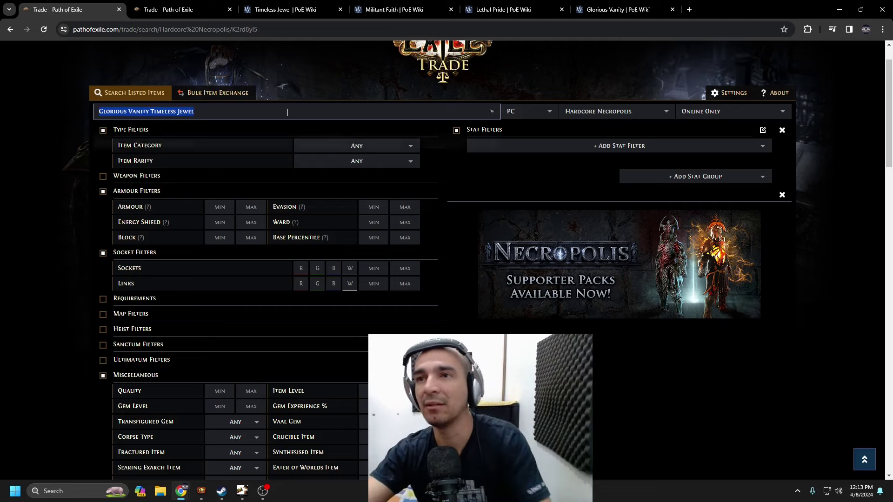
type("militant fa")
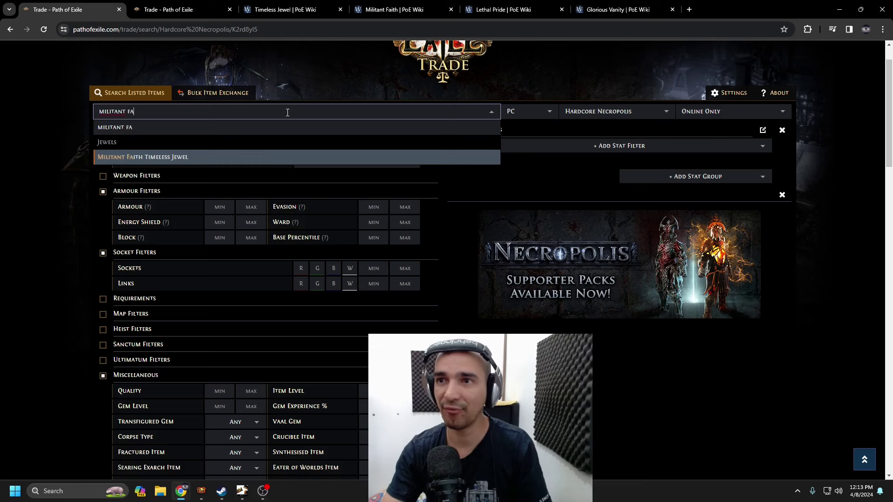
type("i")
key("Return")
key("Return")
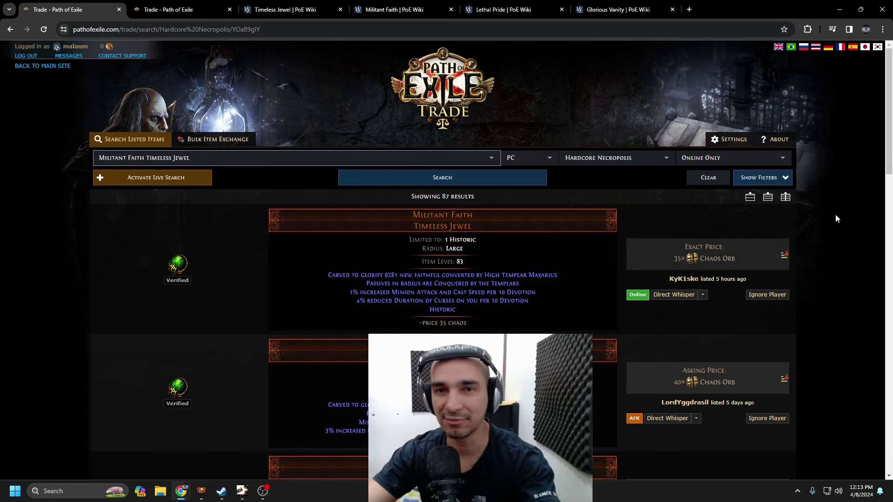
scroll(835, 214, "down", 2)
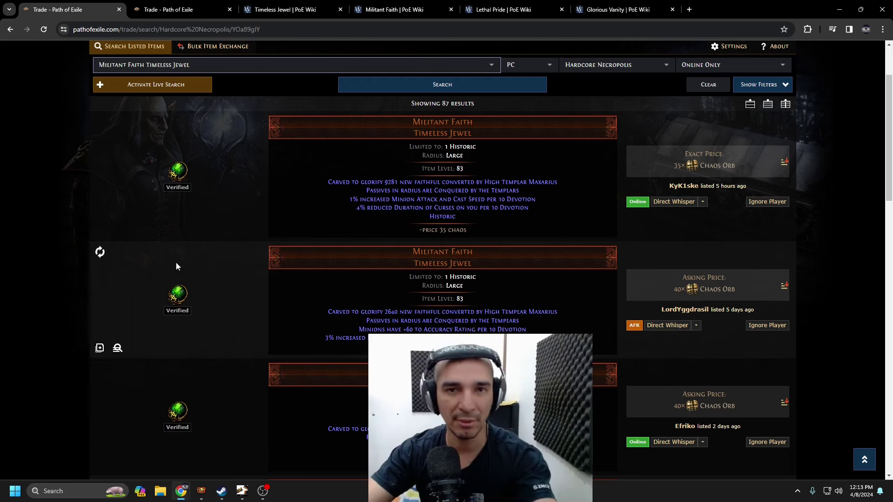
Step: Return to Path of Building and examine the transformed notables within the Timeless Jewel radius, including Slum Lord and Gleaming Legion
left_click(242, 491)
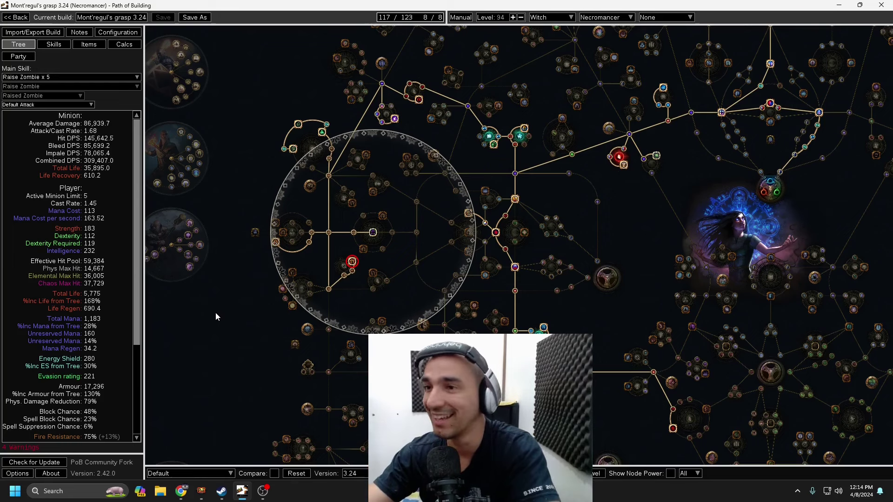
mouse_move(276, 243)
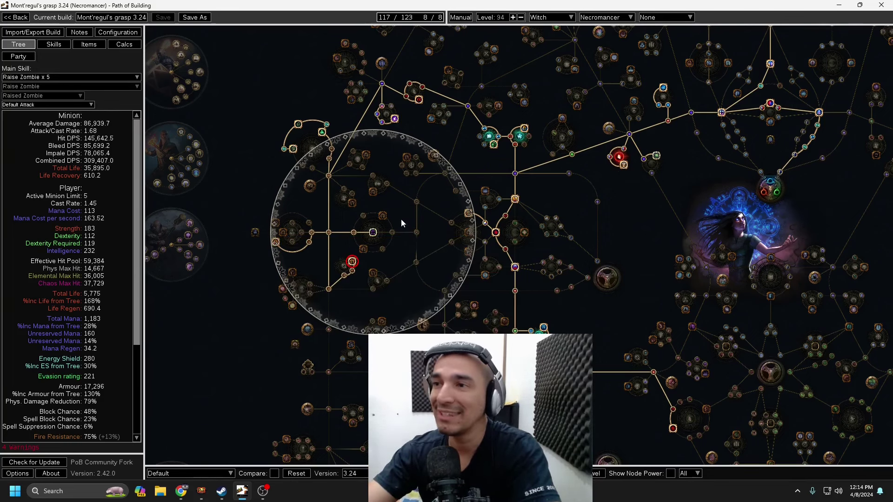
left_click_drag(402, 218, 400, 228)
mouse_move(350, 276)
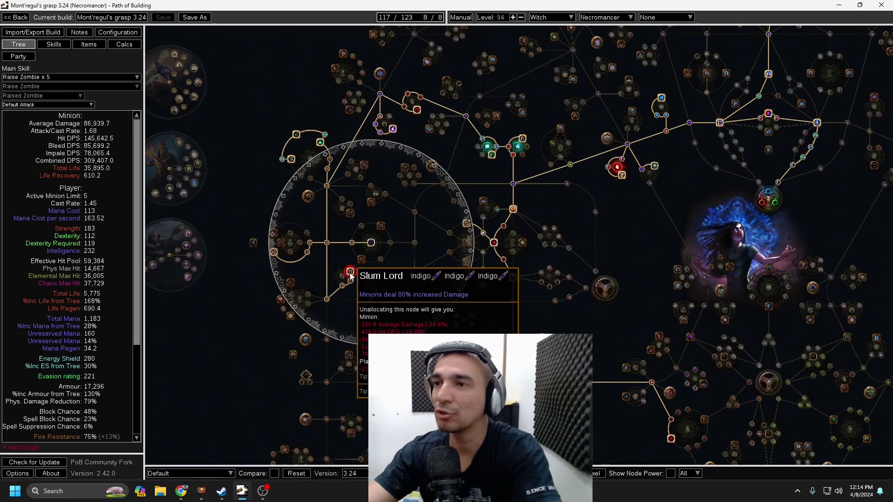
mouse_move(274, 255)
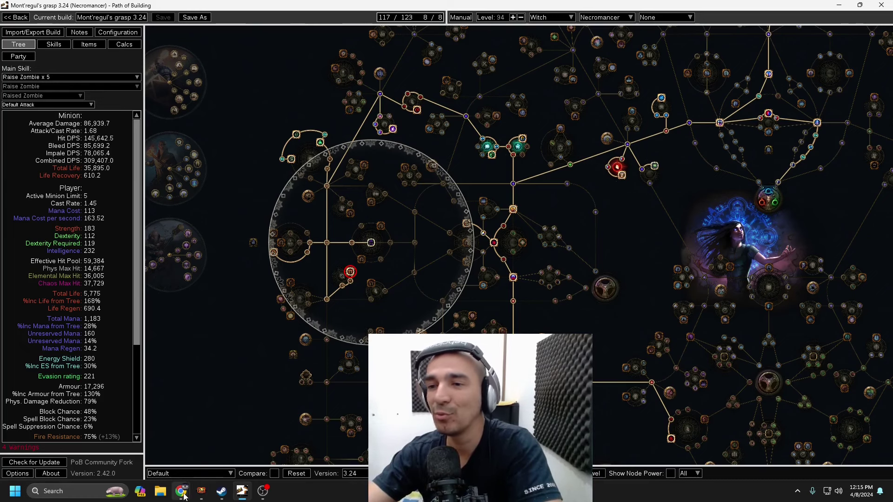
mouse_move(181, 491)
left_click(195, 457)
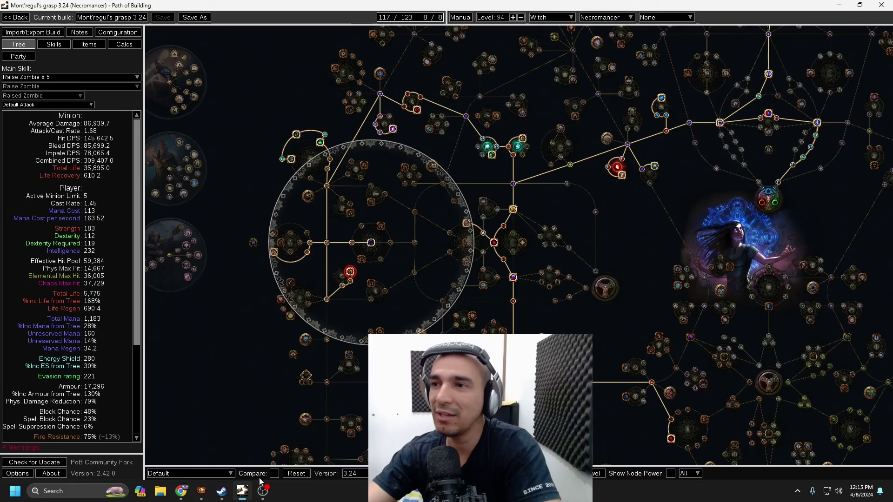
left_click(242, 491)
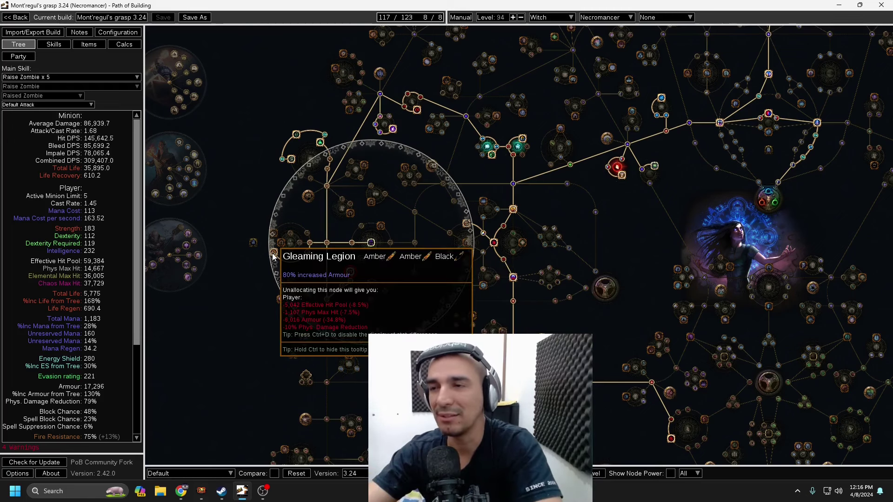
left_click_drag(400, 224, 401, 249)
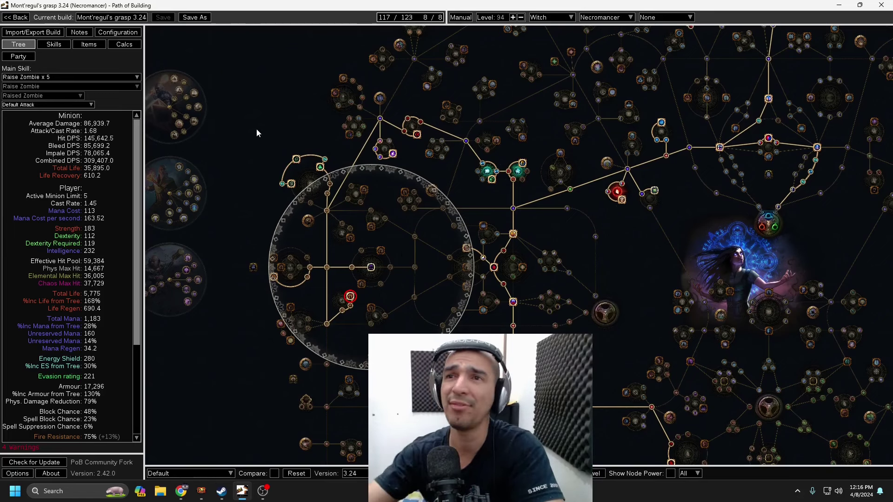
left_click_drag(255, 129, 210, 169)
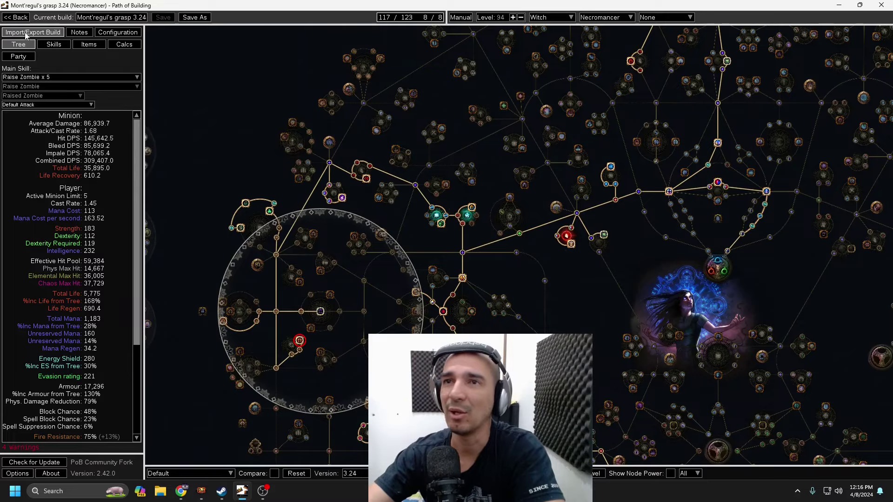
Step: Close the current build and check the unique versions, including Brutal Restraint, on the Timeless Jewel wiki page in Chrome
left_click(15, 18)
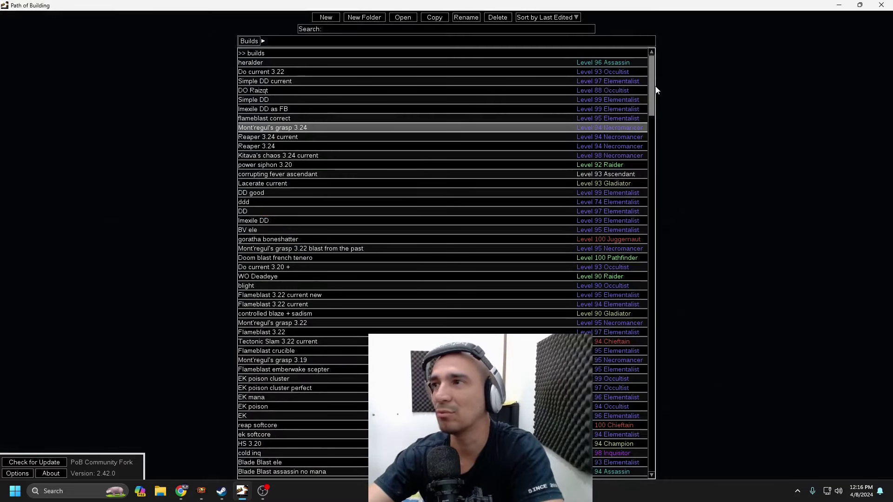
mouse_move(652, 88)
left_mouse_down()
mouse_move(651, 418)
mouse_move(656, 74)
left_mouse_up()
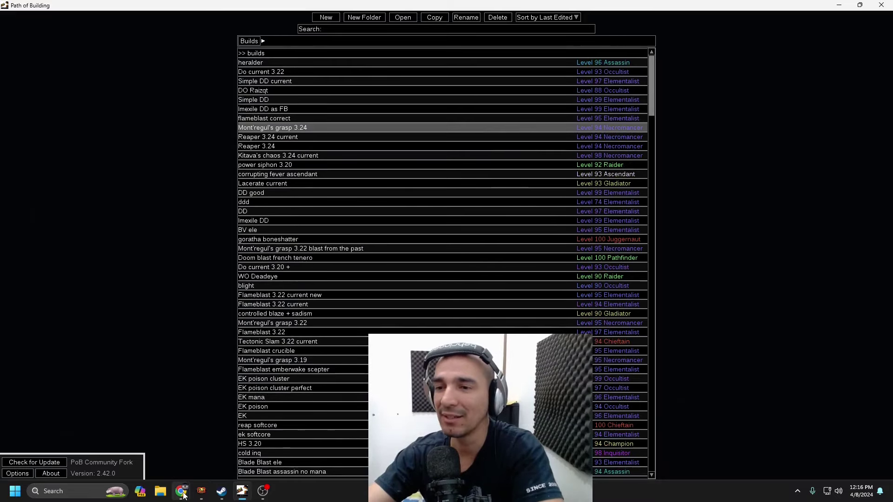
mouse_move(181, 491)
left_click(196, 456)
left_click(285, 9)
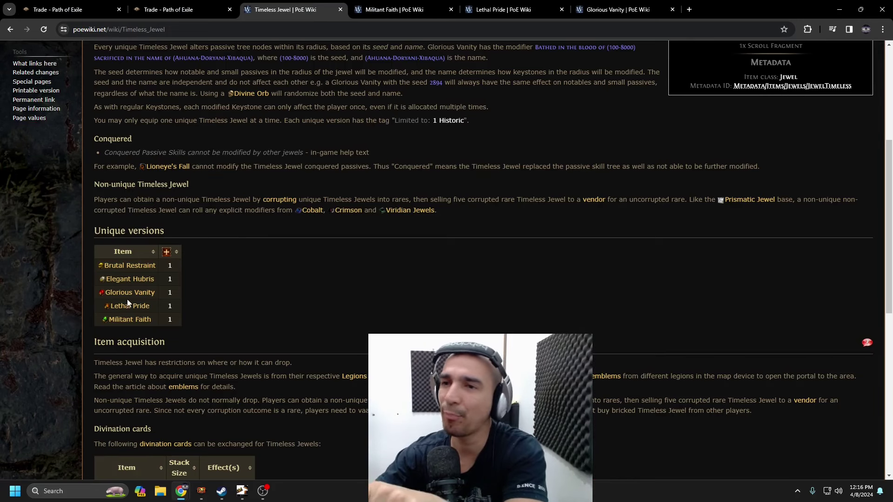
mouse_move(133, 310)
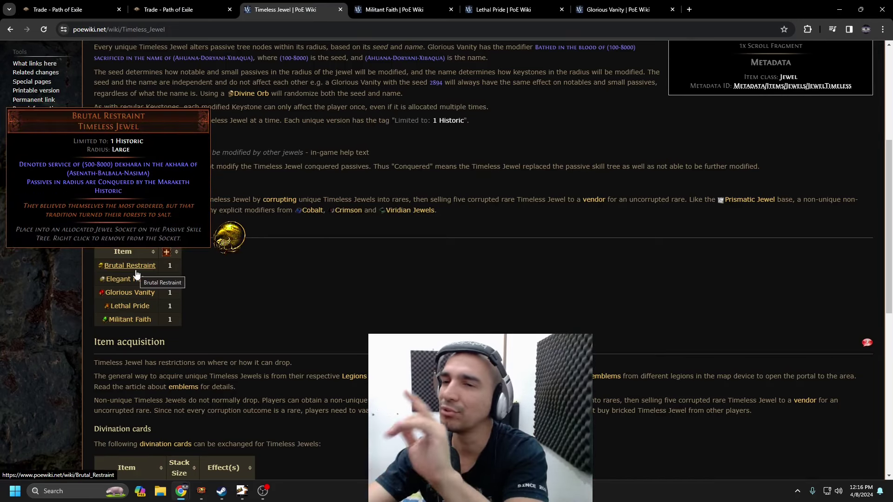
mouse_move(138, 283)
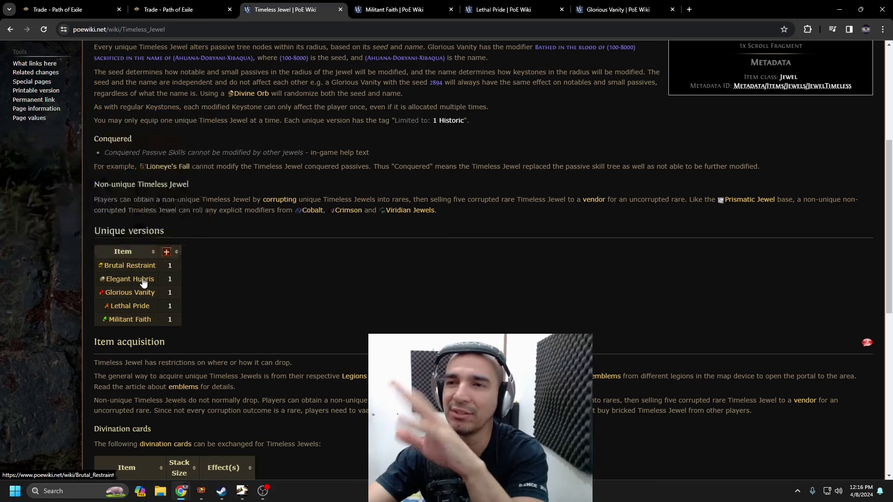